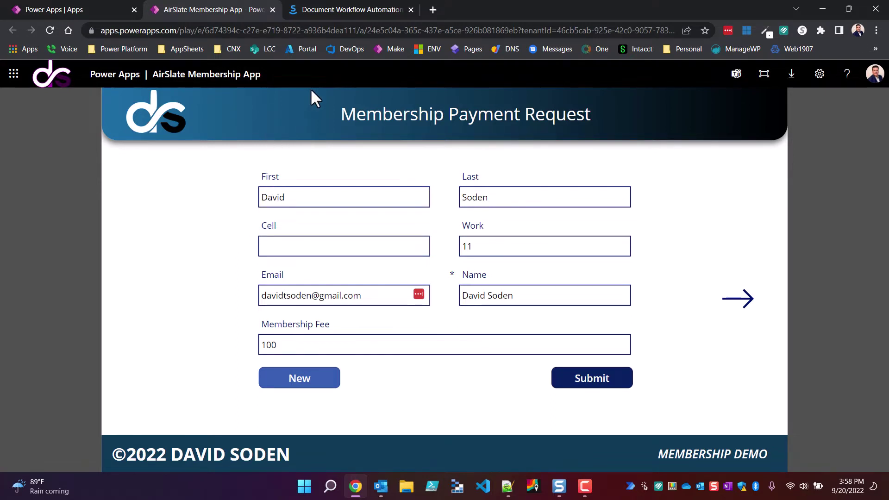
# - Switch to the airSlate website, open its Flow Templates library and look over the template categories
pyautogui.click(373, 10)
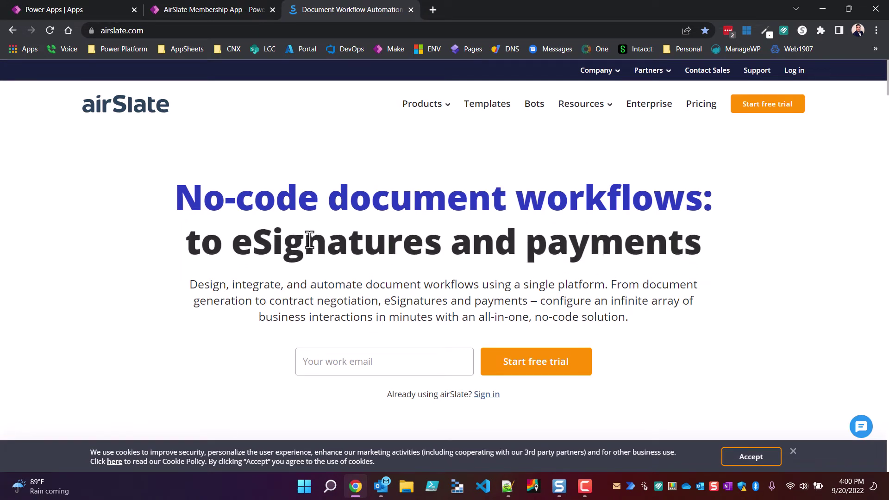
pyautogui.click(486, 107)
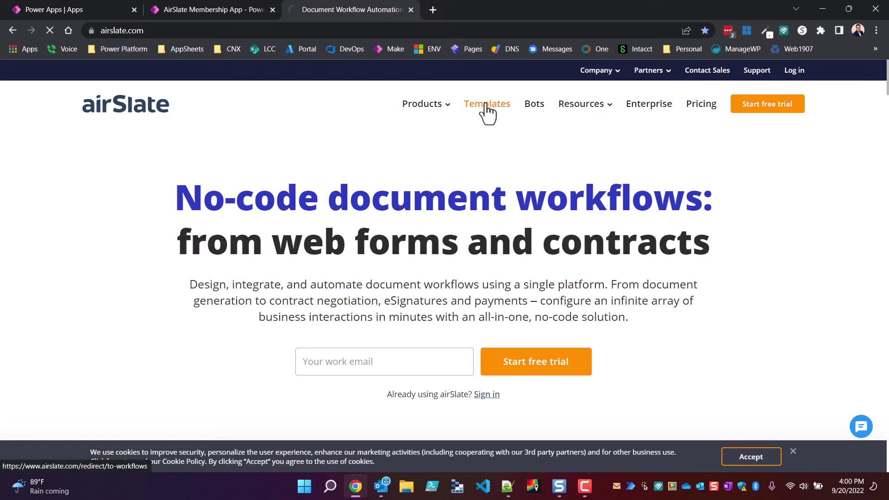
pyautogui.scroll(-3, 366, 174)
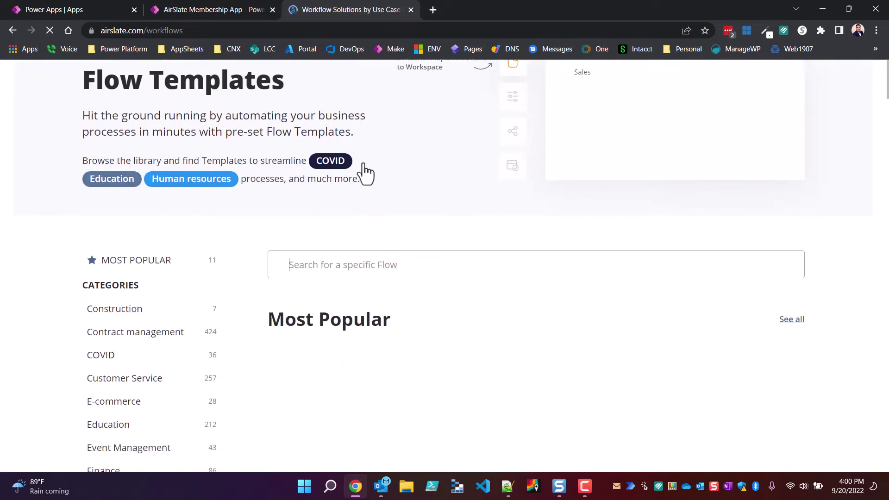
pyautogui.scroll(-2, 324, 190)
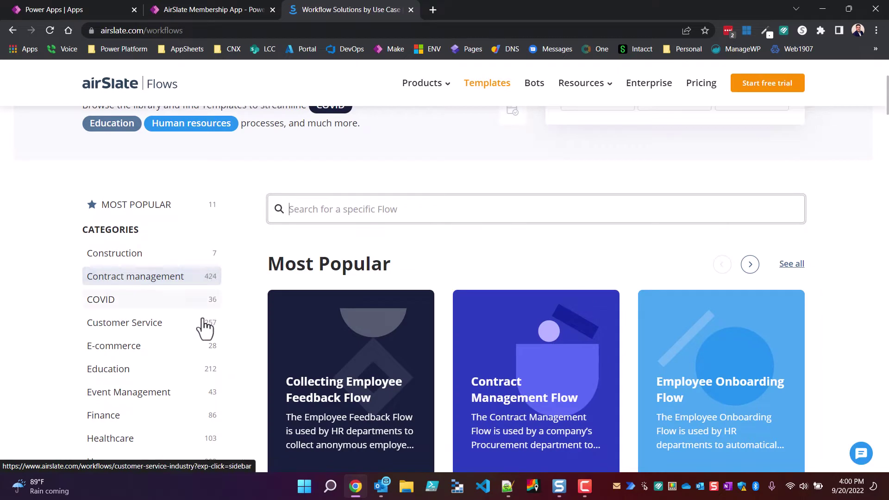
pyautogui.scroll(-1, 147, 269)
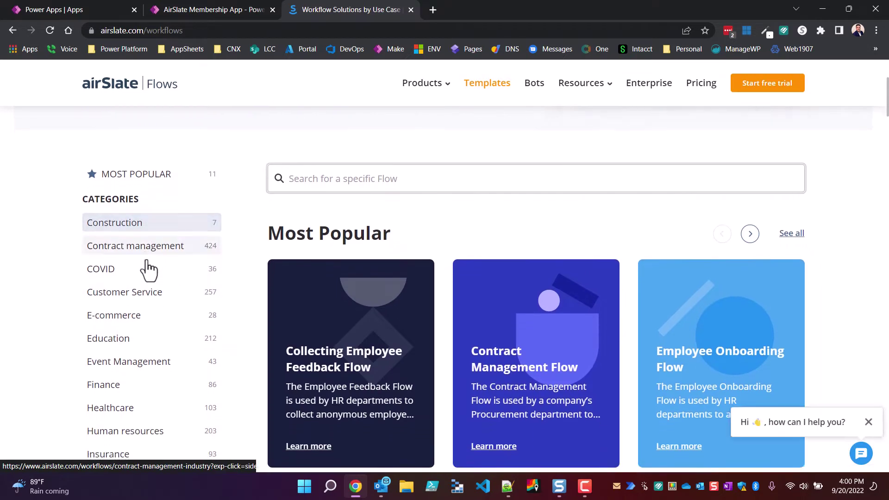
pyautogui.scroll(-1, 147, 268)
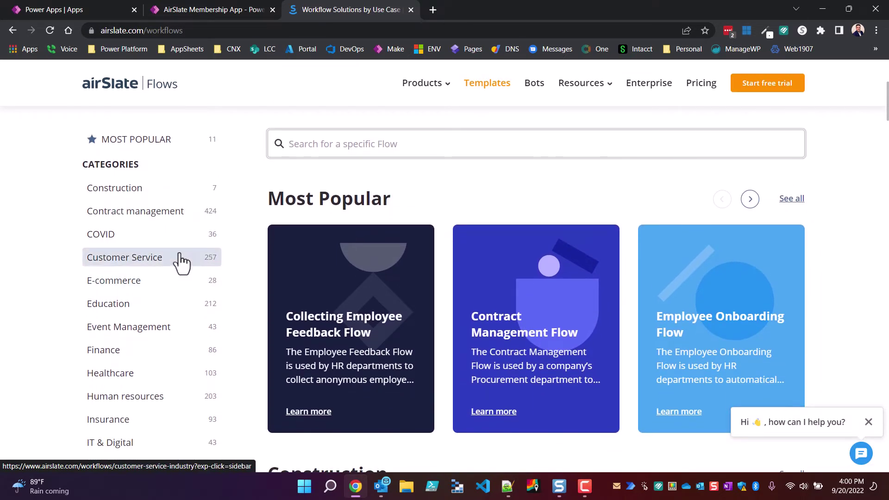
pyautogui.scroll(-1, 180, 261)
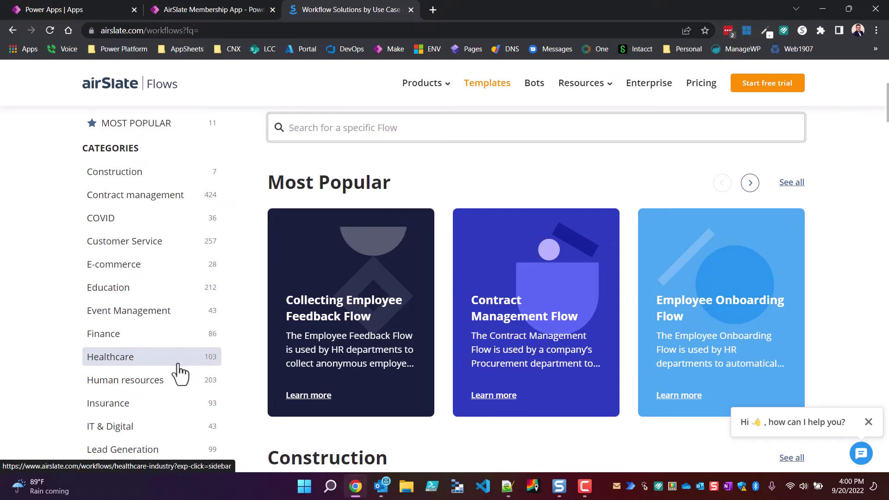
# - Open the Healthcare template category and browse its flow templates
pyautogui.click(163, 360)
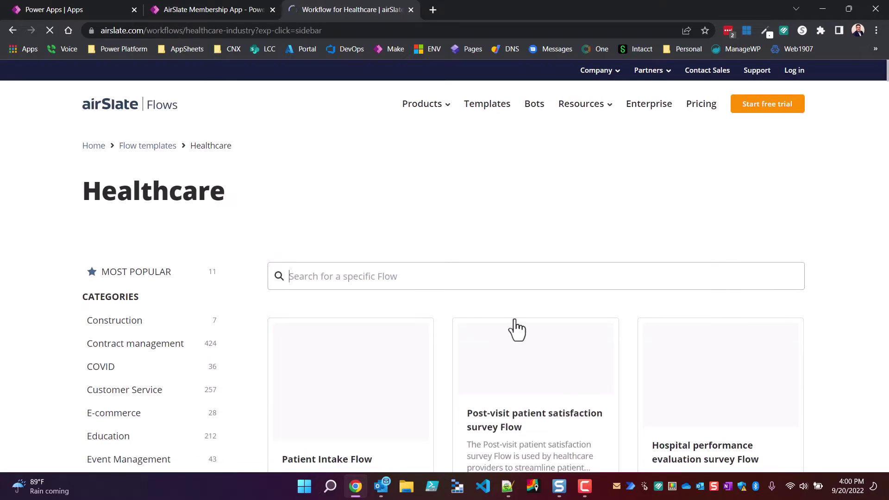
pyautogui.scroll(-6, 517, 330)
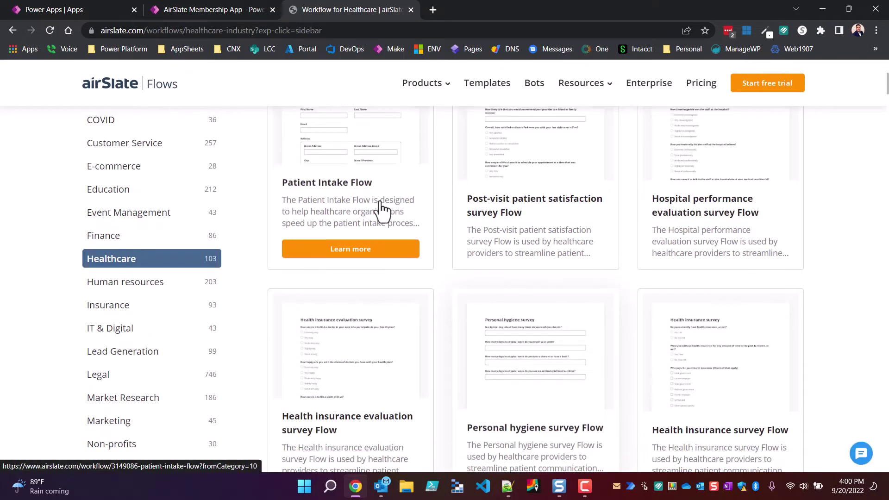
pyautogui.scroll(-2, 343, 372)
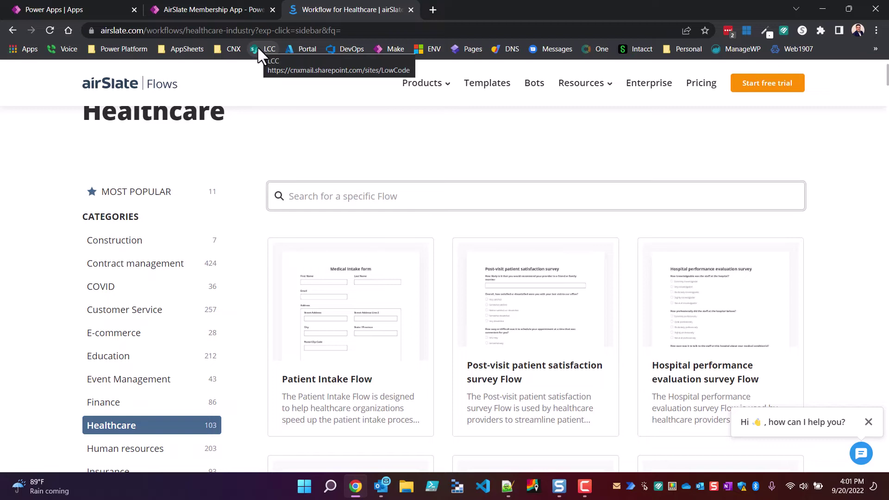
# - Switch to the Power Apps maker portal and open the custom Dataverse table Membership Demo
pyautogui.click(101, 9)
pyautogui.click(216, 13)
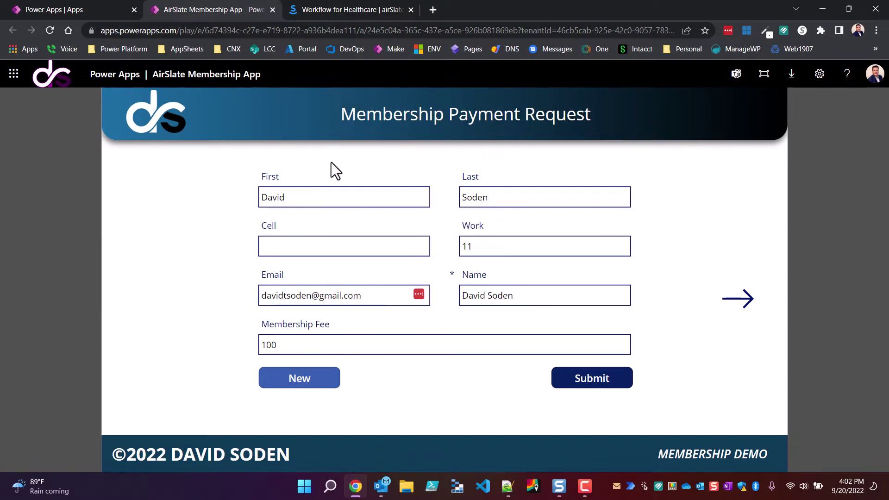
pyautogui.click(113, 10)
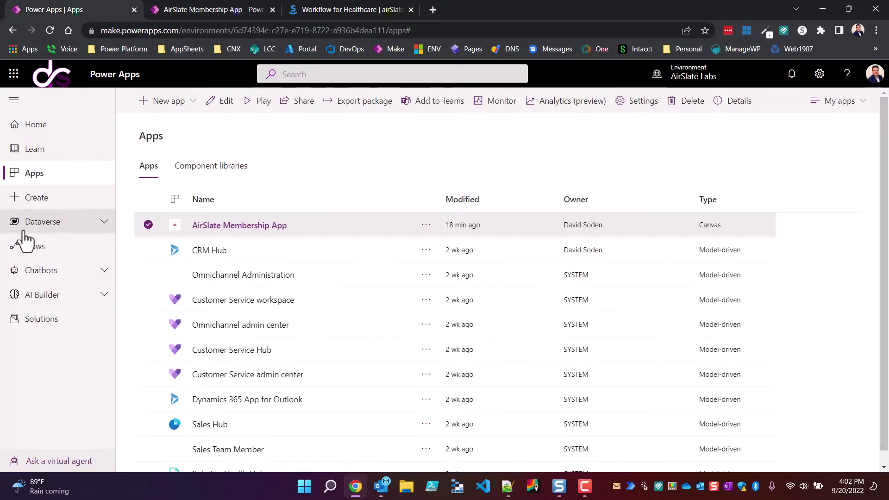
pyautogui.click(47, 221)
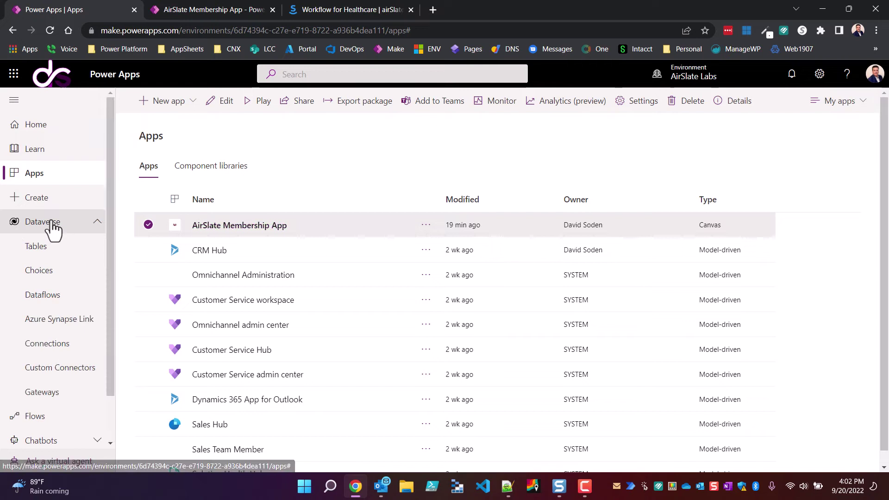
pyautogui.click(41, 259)
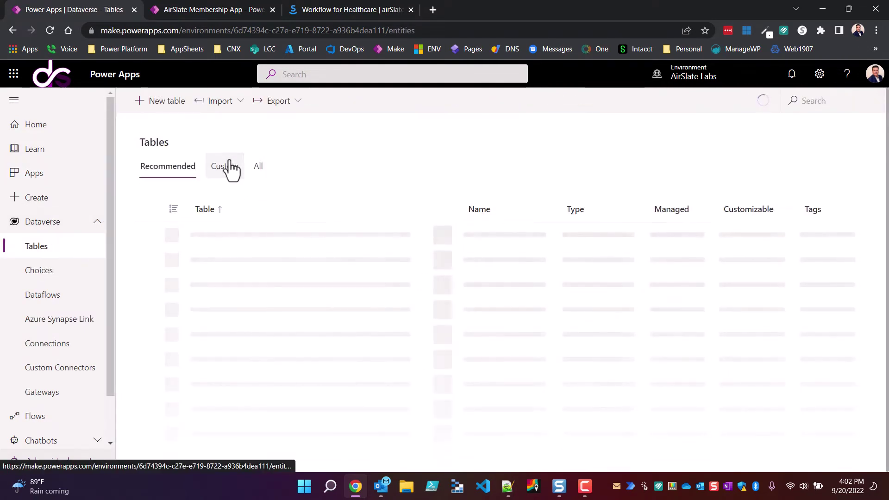
pyautogui.click(228, 167)
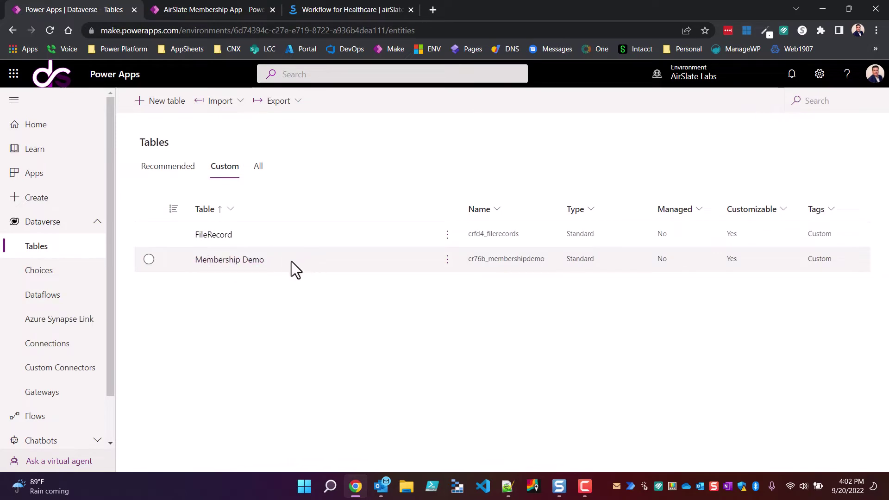
pyautogui.click(291, 261)
pyautogui.click(239, 260)
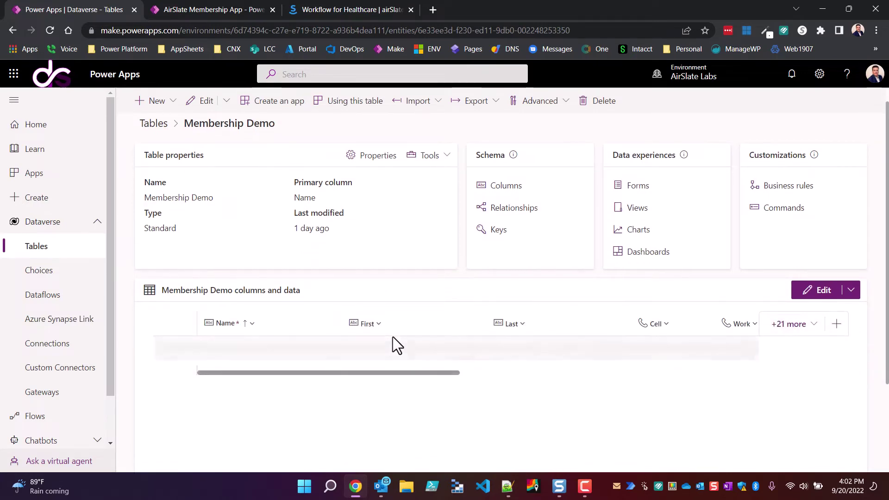
# - Examine the Membership Demo table's records across all of its data columns
pyautogui.scroll(-2, 393, 337)
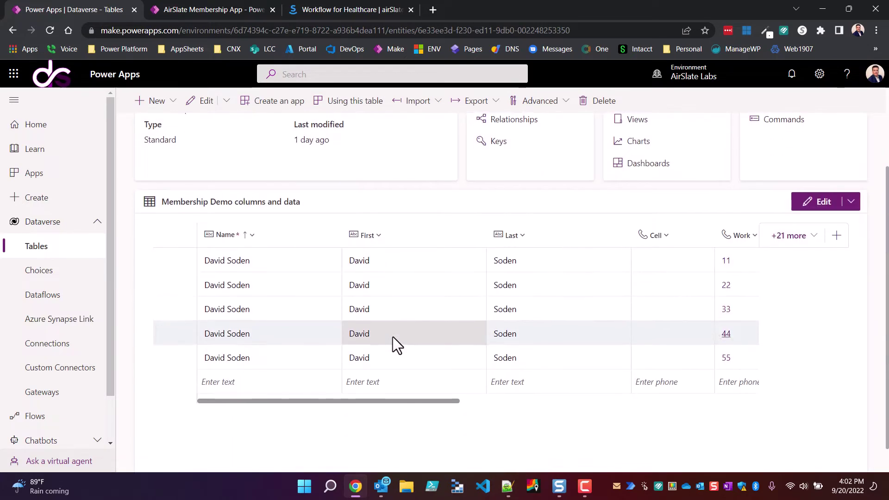
pyautogui.hscroll(5, 393, 337)
pyautogui.hscroll(3, 393, 337)
pyautogui.hscroll(-10, 393, 337)
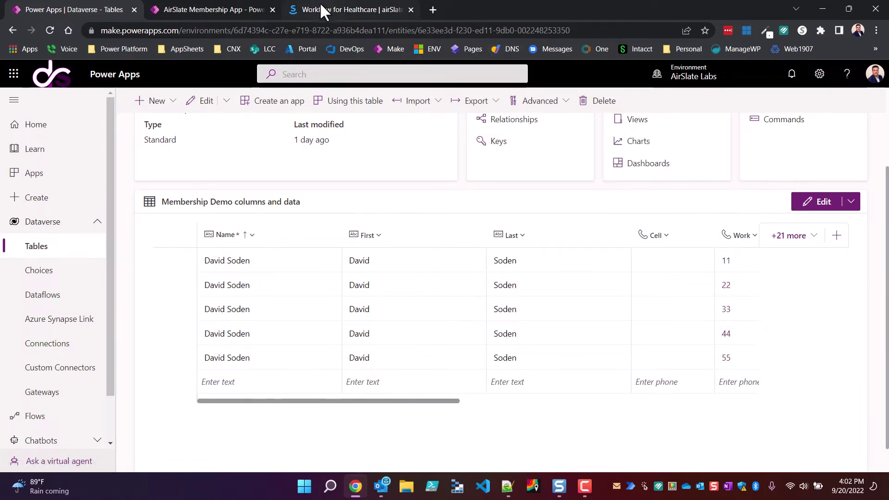
# - Return to the airSlate Healthcare templates page and examine the full category list from Construction to Veterinary
pyautogui.click(243, 12)
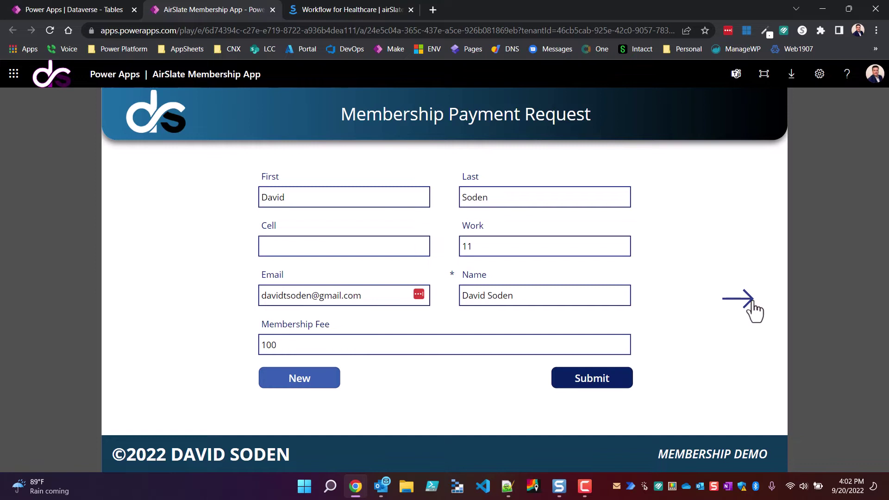
pyautogui.click(387, 7)
pyautogui.scroll(-1, 181, 271)
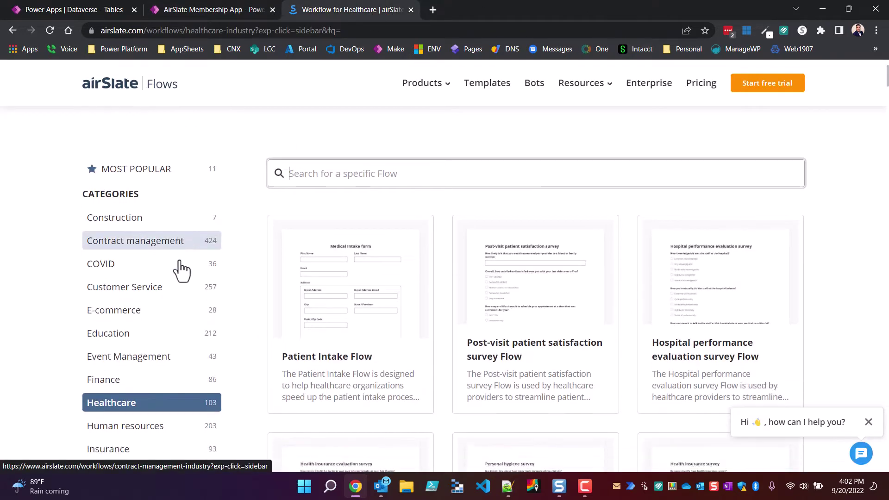
pyautogui.scroll(-1, 181, 271)
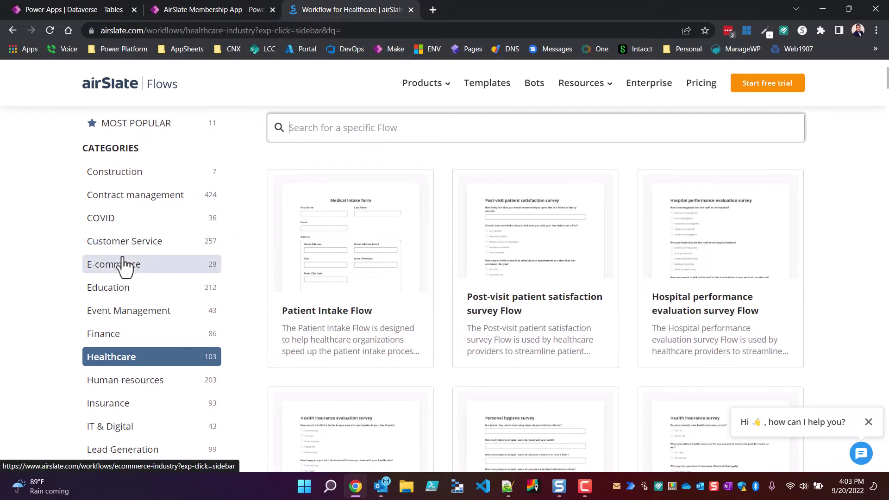
pyautogui.scroll(-2, 122, 266)
pyautogui.scroll(-1, 132, 259)
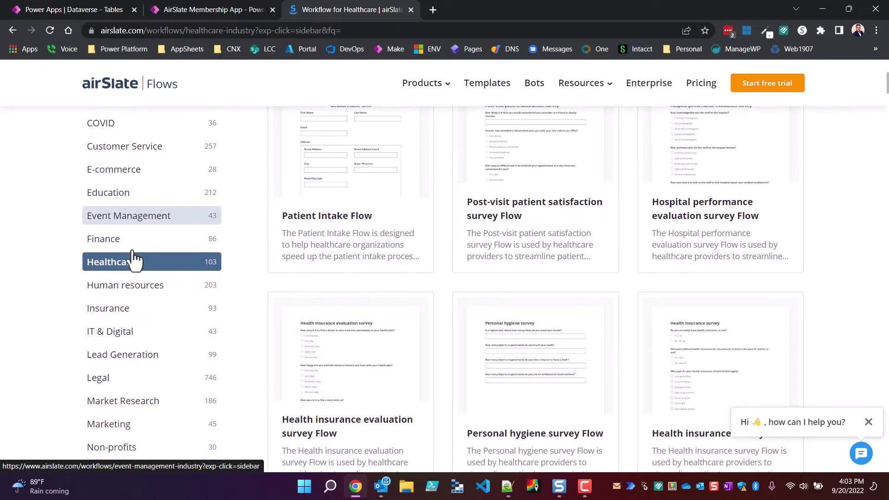
pyautogui.scroll(-1, 132, 259)
pyautogui.scroll(-2, 128, 299)
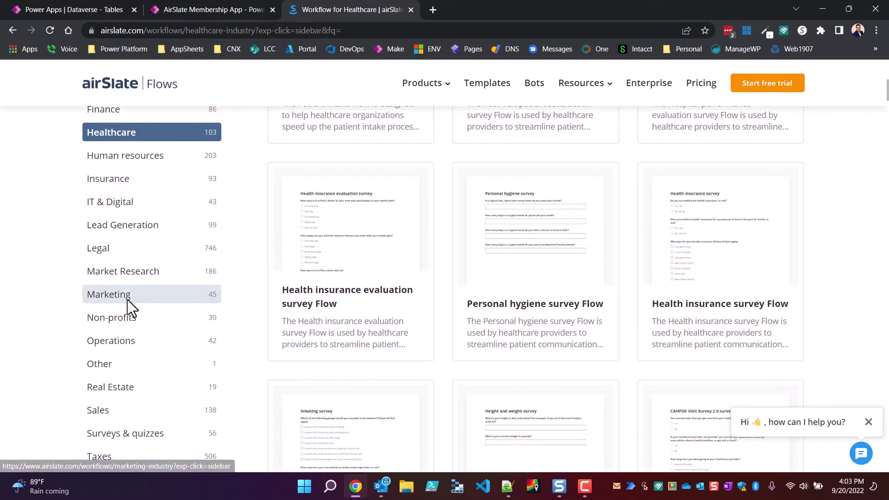
pyautogui.scroll(-3, 113, 307)
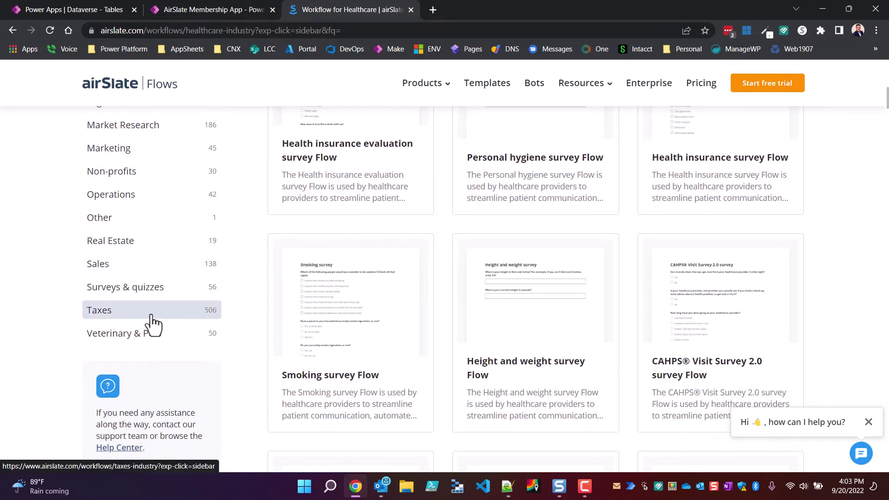
pyautogui.scroll(6, 153, 323)
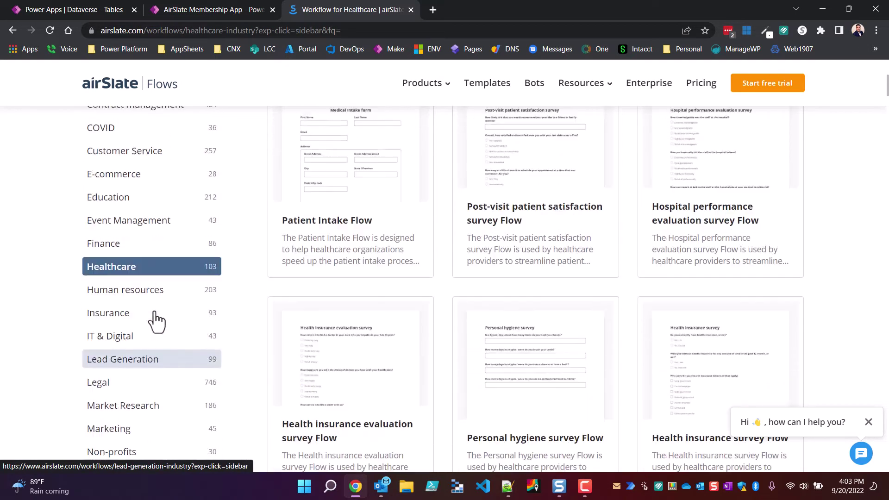
pyautogui.scroll(3, 156, 321)
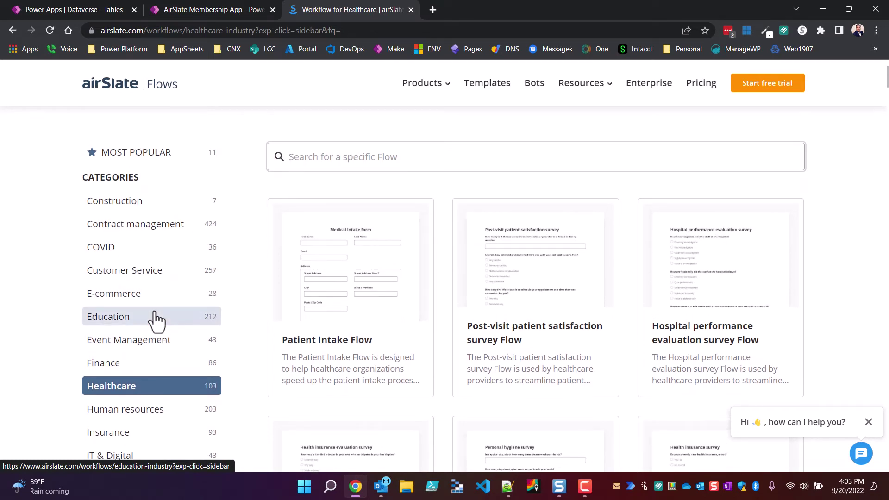
pyautogui.scroll(2, 327, 313)
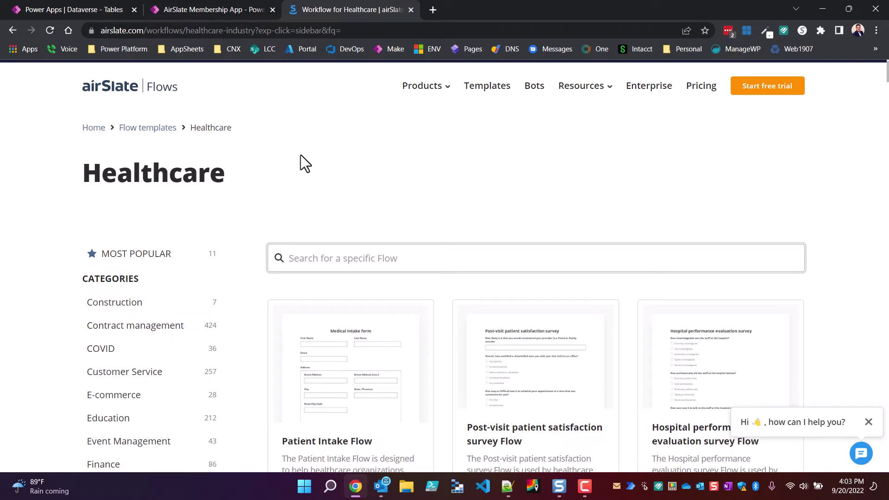
pyautogui.scroll(1, 301, 155)
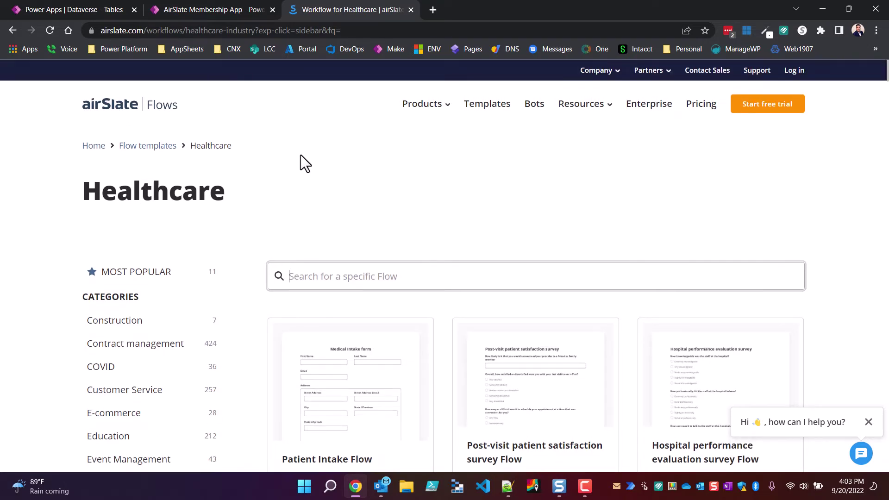
# - In the AirSlate Membership App, view the first and third payment requests from the record list, then choose the first record's edit action
pyautogui.click(223, 8)
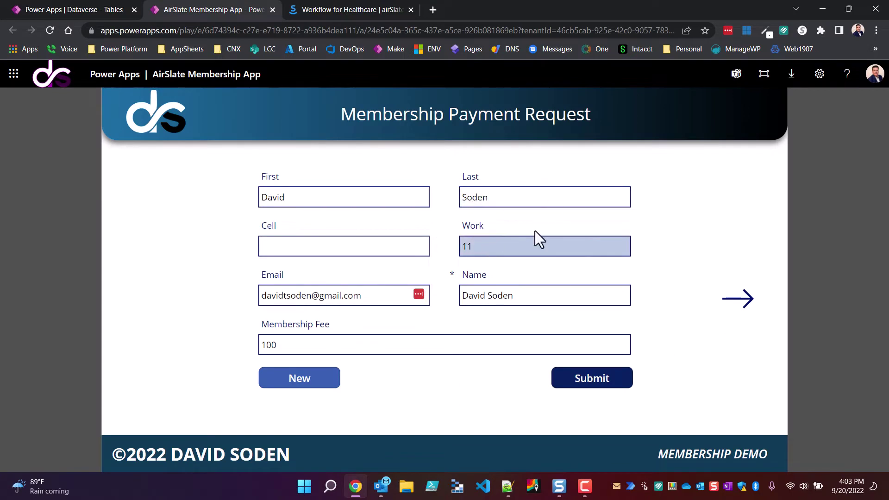
pyautogui.click(748, 300)
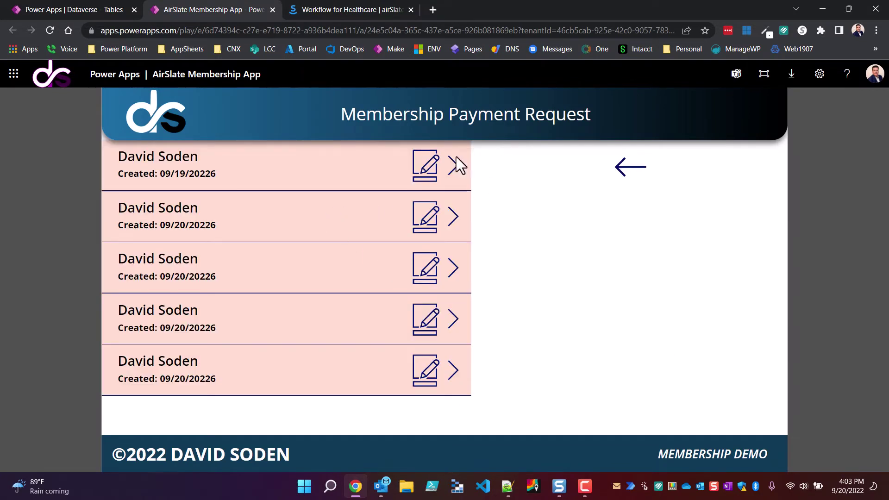
pyautogui.click(459, 169)
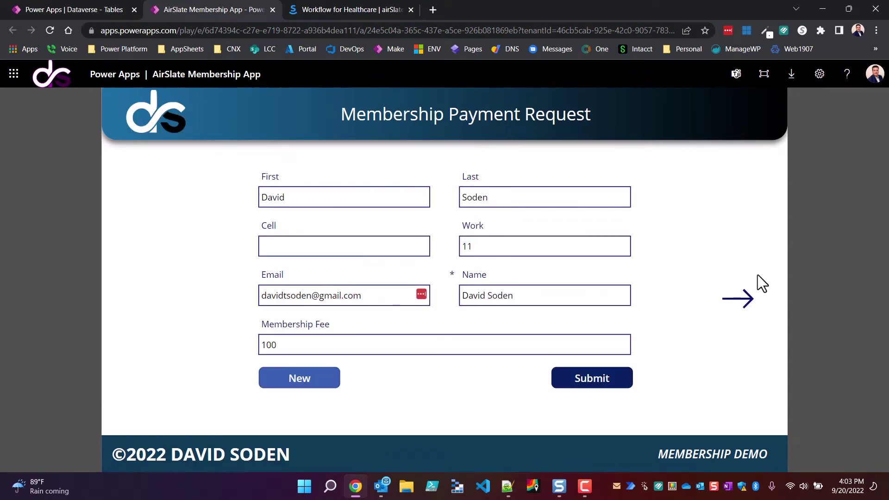
pyautogui.click(746, 307)
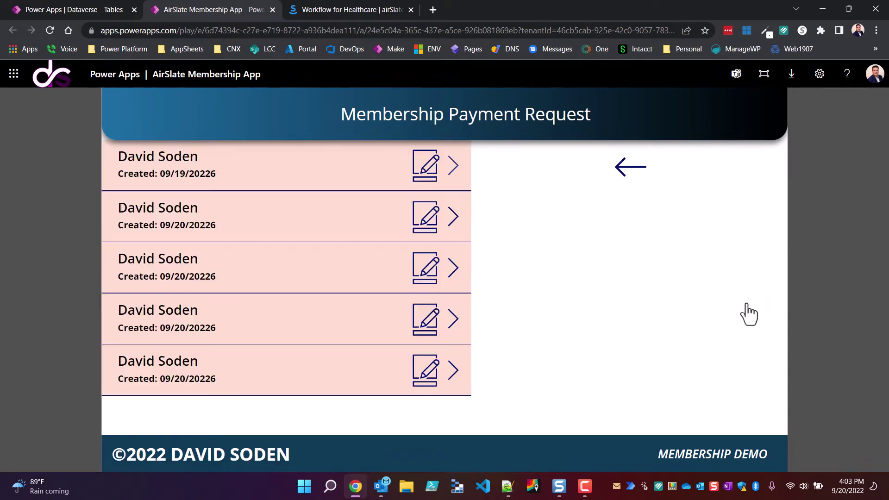
pyautogui.click(462, 274)
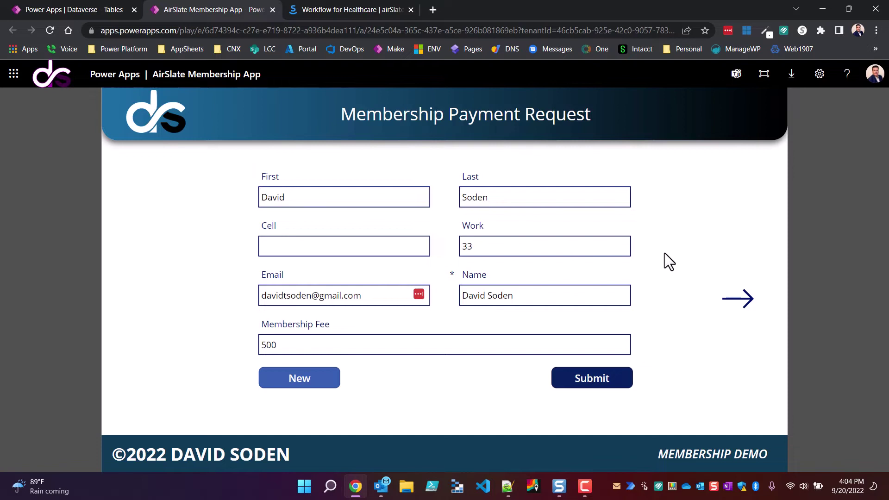
pyautogui.click(746, 305)
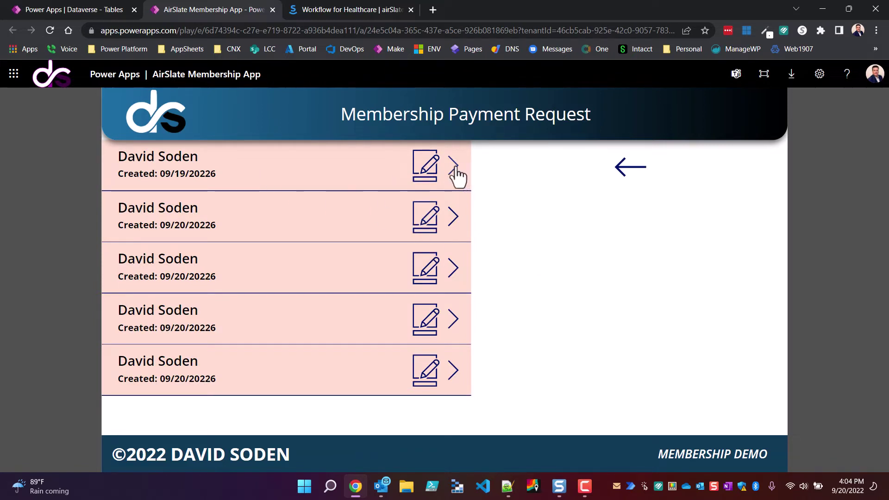
pyautogui.click(427, 174)
# - Switch to the airSlate site, log in with the saved credentials and launch the Concentrix Catalyst workspace
pyautogui.click(332, 8)
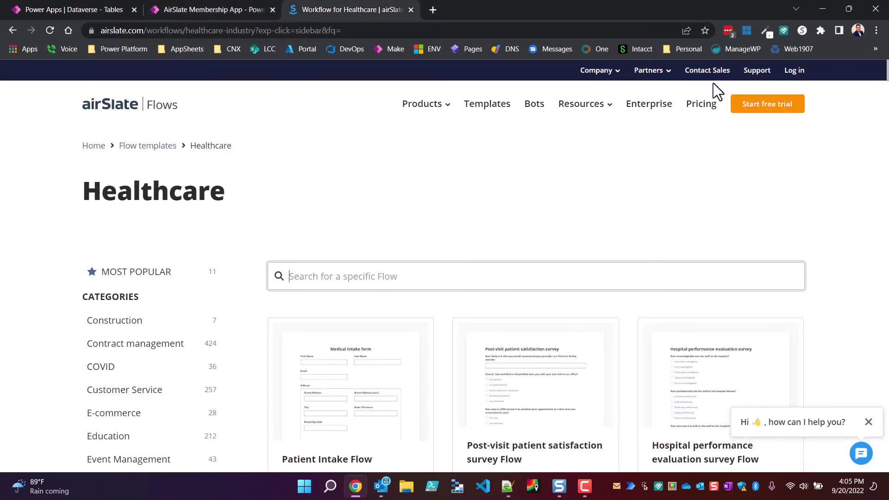
pyautogui.click(795, 71)
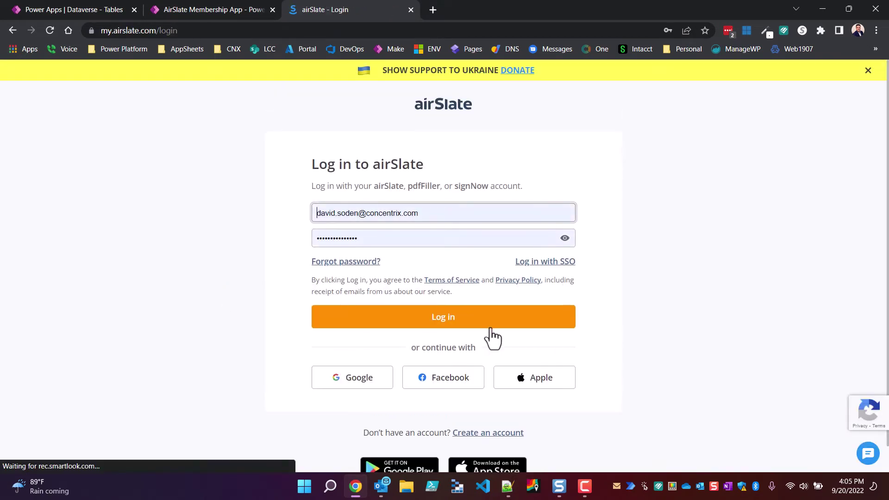
pyautogui.click(461, 315)
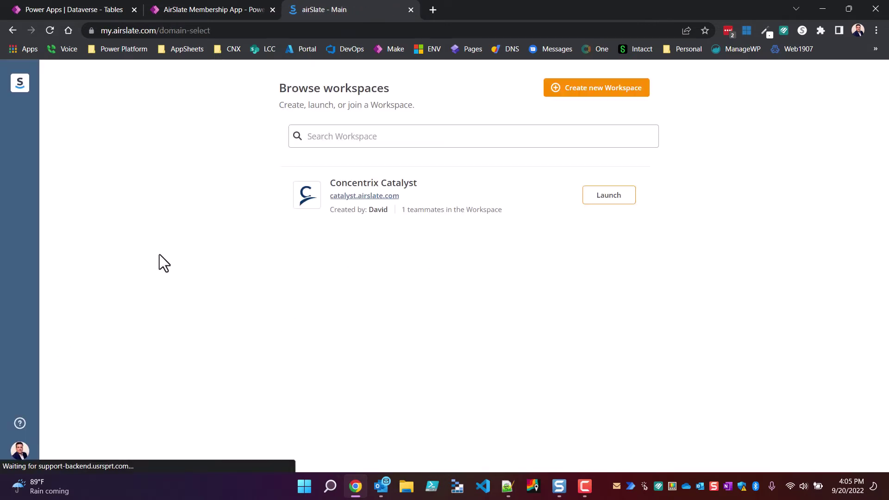
pyautogui.click(601, 199)
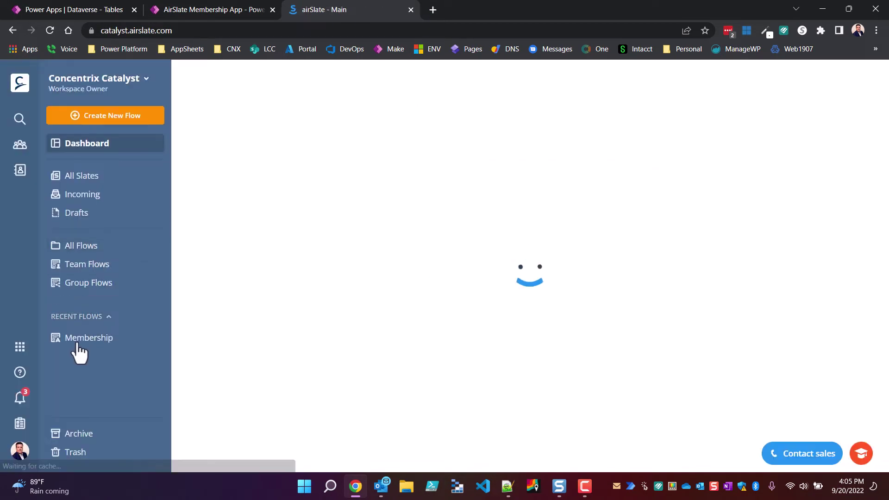
# - List all flows in the workspace and open the Membership flow's configuration
pyautogui.click(88, 249)
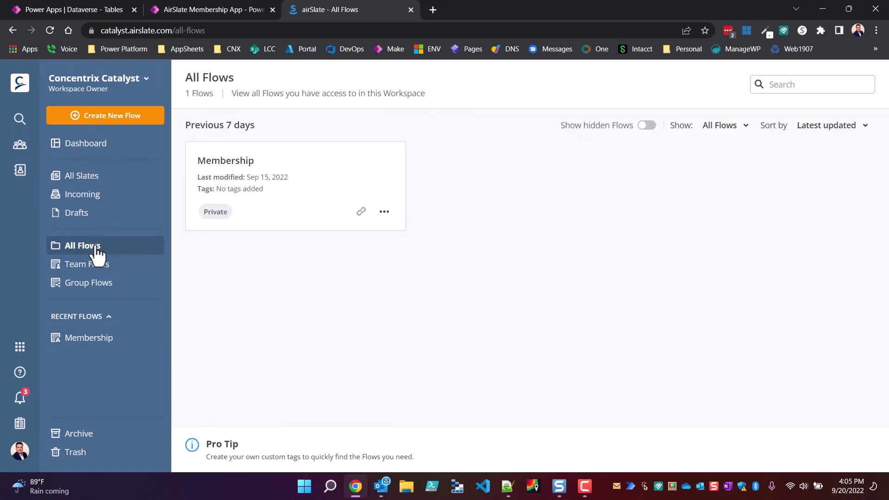
pyautogui.moveTo(351, 180)
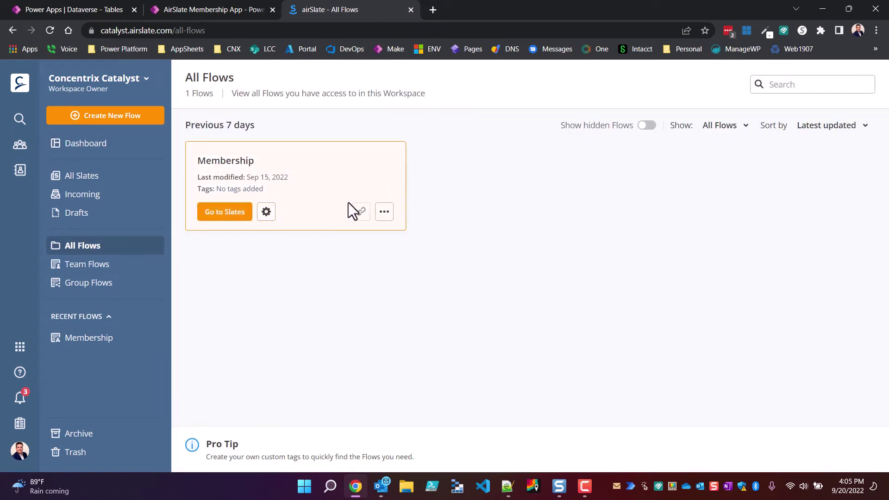
pyautogui.click(267, 213)
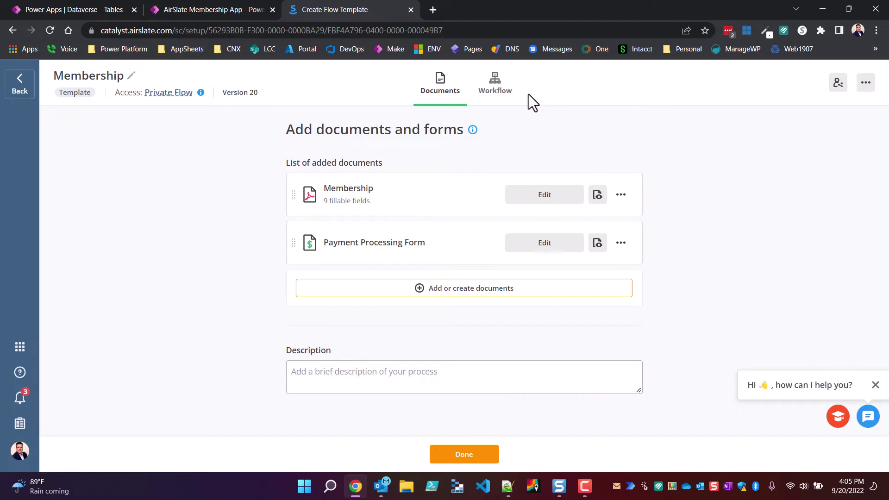
# - Examine the Membership flow's workflow diagram, from the start block through the pre-fill, recipient, Dynamics 365 update and SharePoint archive steps
pyautogui.click(498, 86)
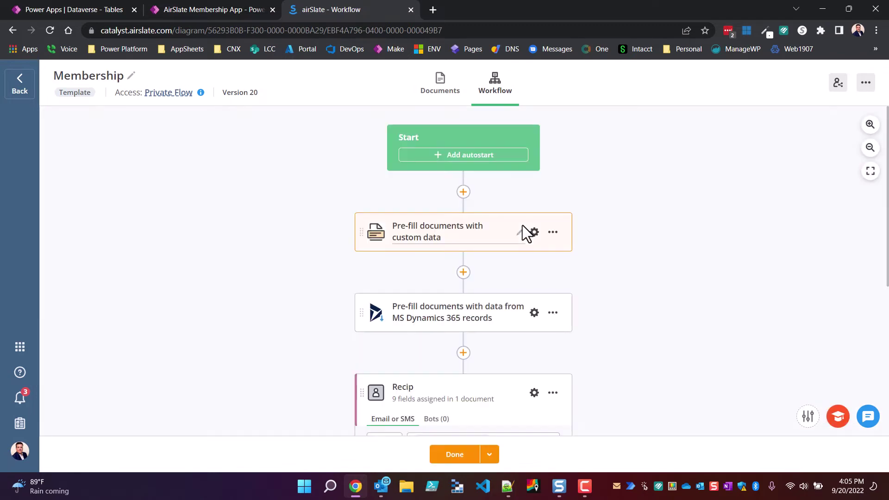
pyautogui.scroll(-5, 523, 225)
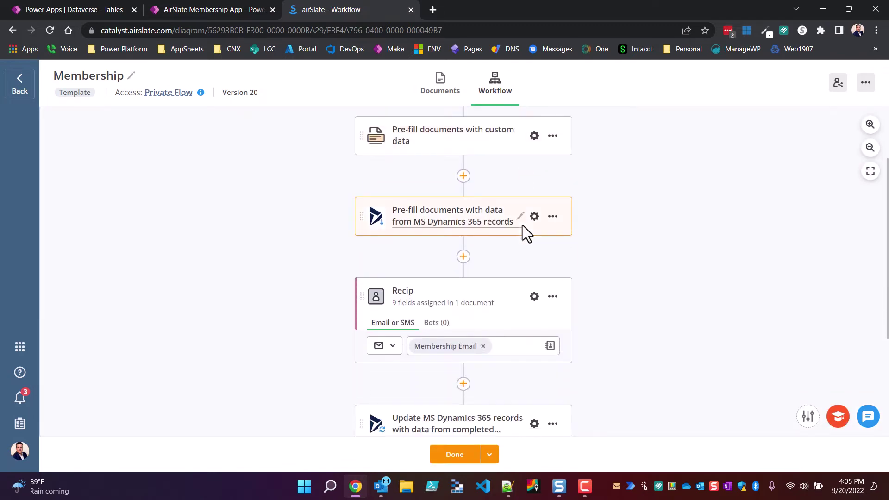
pyautogui.scroll(5, 522, 225)
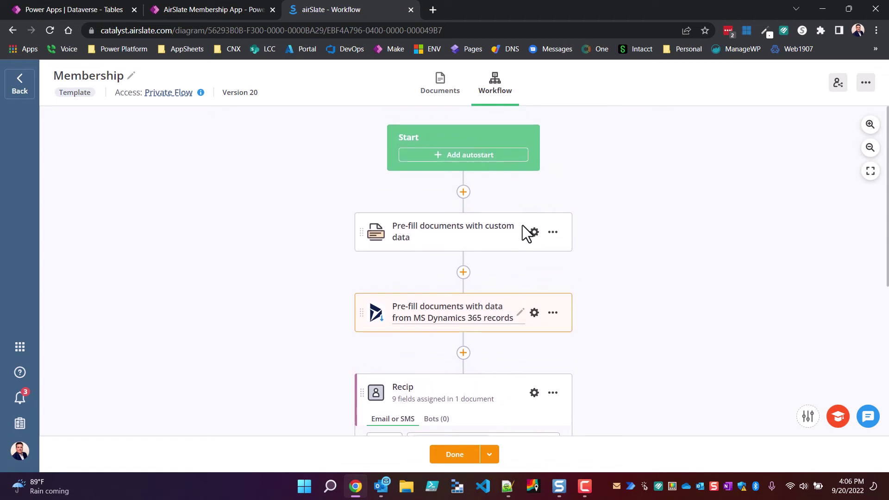
pyautogui.scroll(-2, 523, 225)
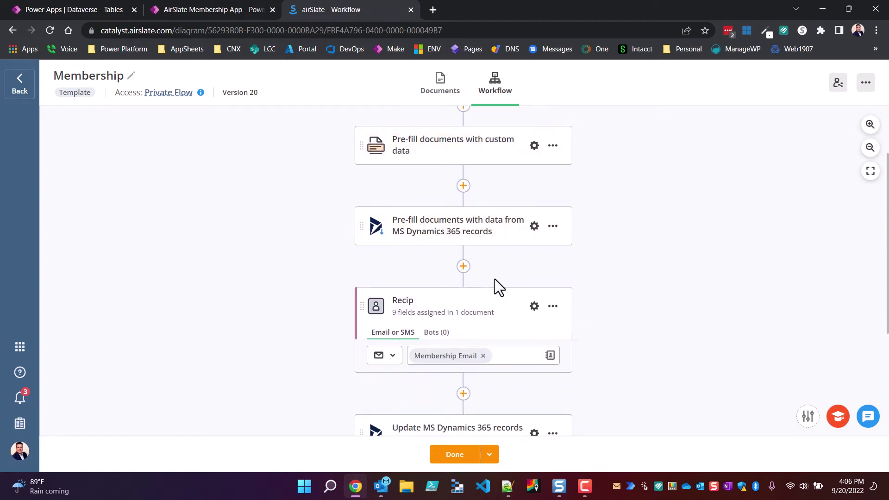
pyautogui.scroll(-2, 495, 279)
pyautogui.moveTo(551, 218)
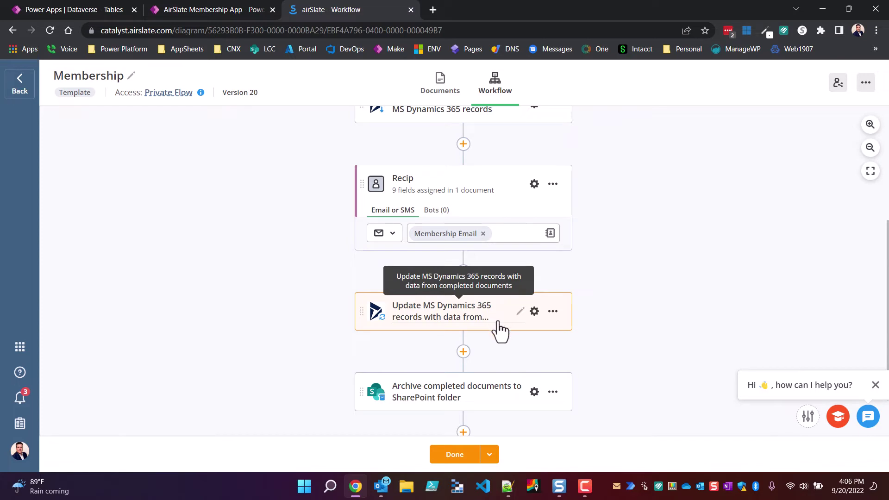
pyautogui.scroll(-1, 498, 327)
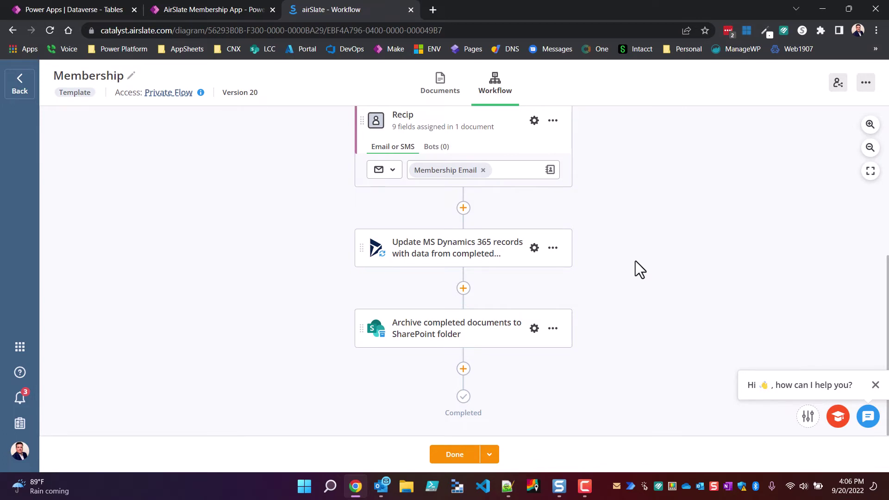
pyautogui.scroll(6, 636, 262)
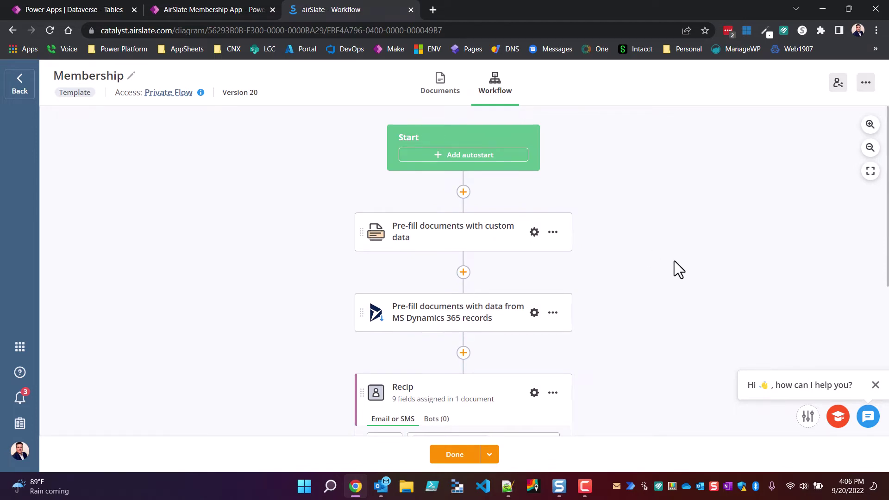
pyautogui.scroll(-2, 674, 261)
pyautogui.scroll(2, 675, 262)
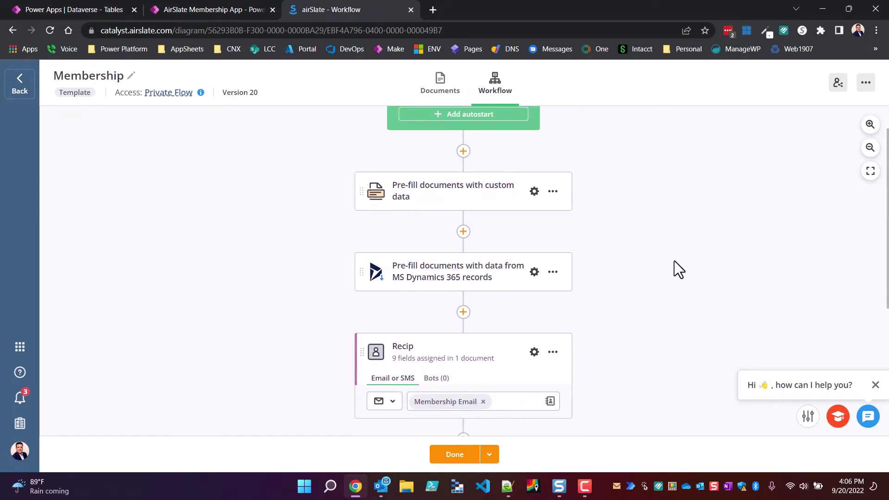
pyautogui.scroll(-2, 674, 261)
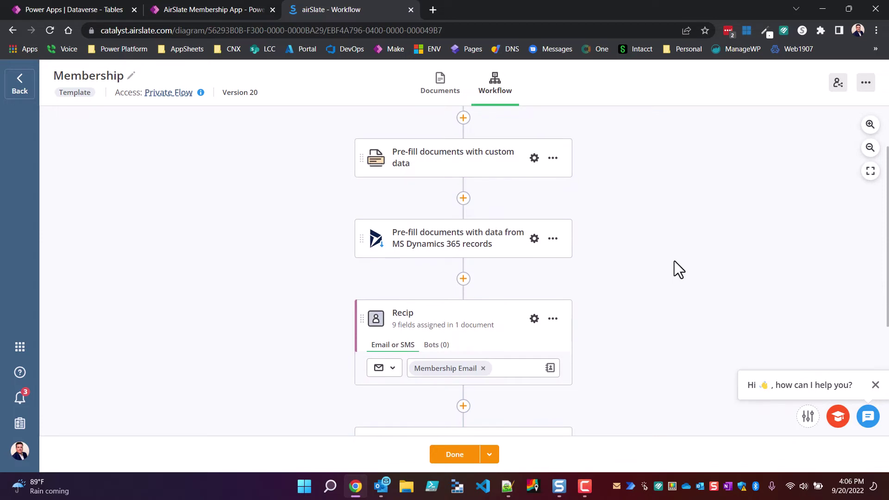
pyautogui.scroll(2, 675, 261)
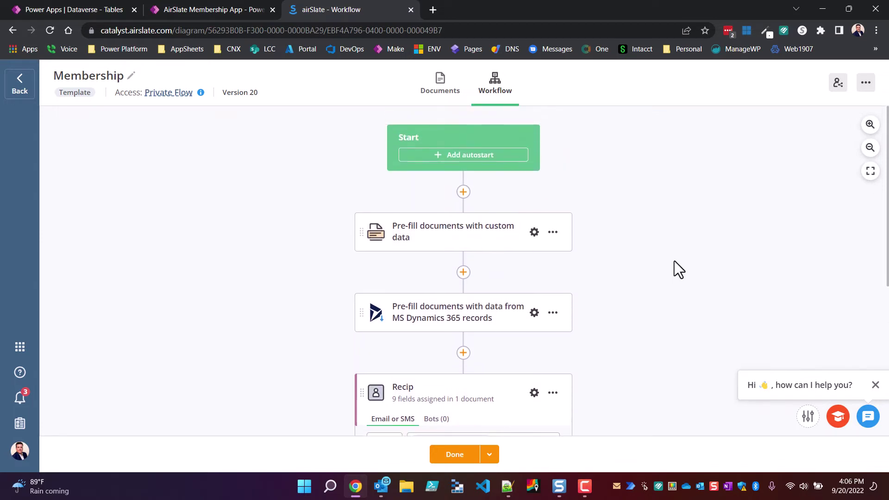
# - Return to the AirSlate Membership App and open the first payment request record with its edit action
pyautogui.click(187, 10)
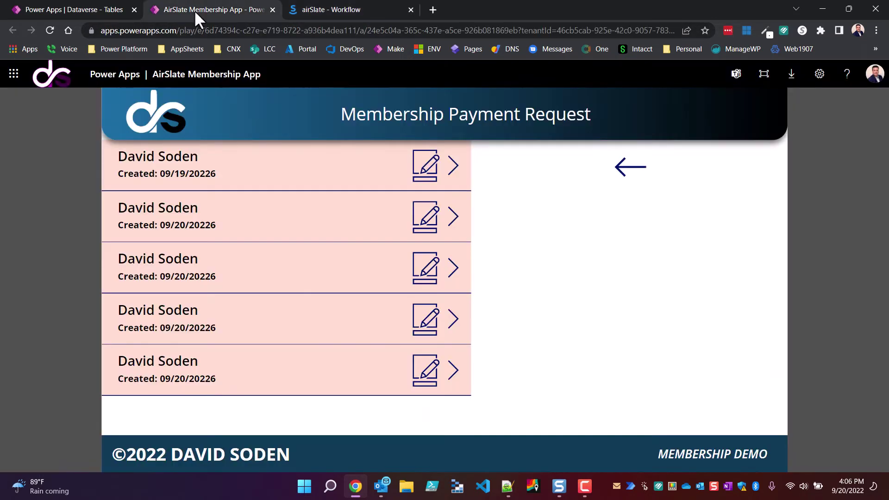
pyautogui.click(427, 168)
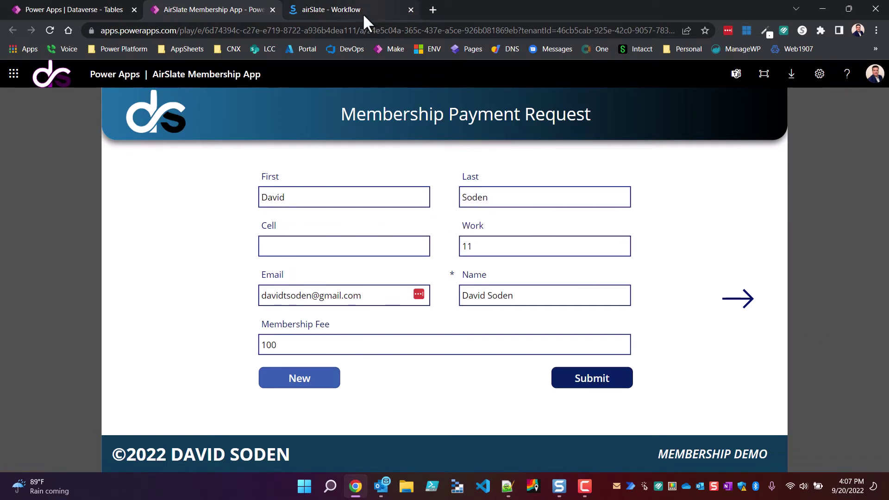
# - Open the Gmail inbox in a new browser tab
pyautogui.click(435, 11)
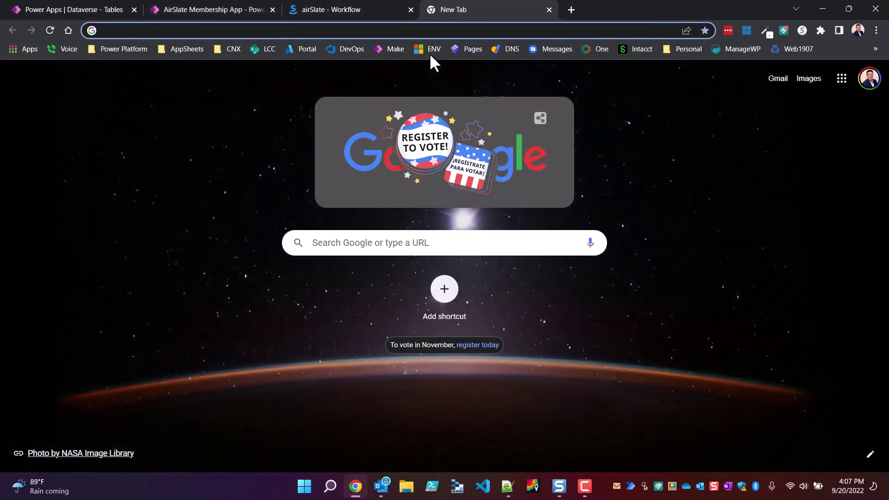
pyautogui.click(431, 37)
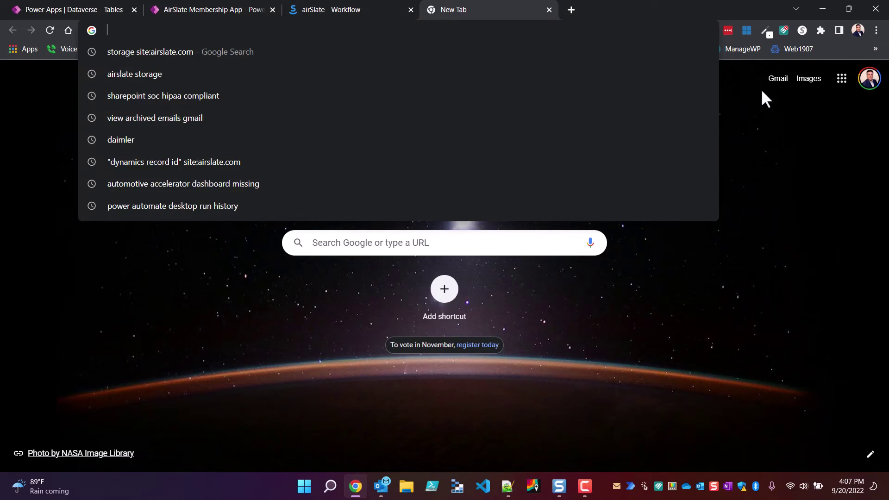
pyautogui.click(776, 80)
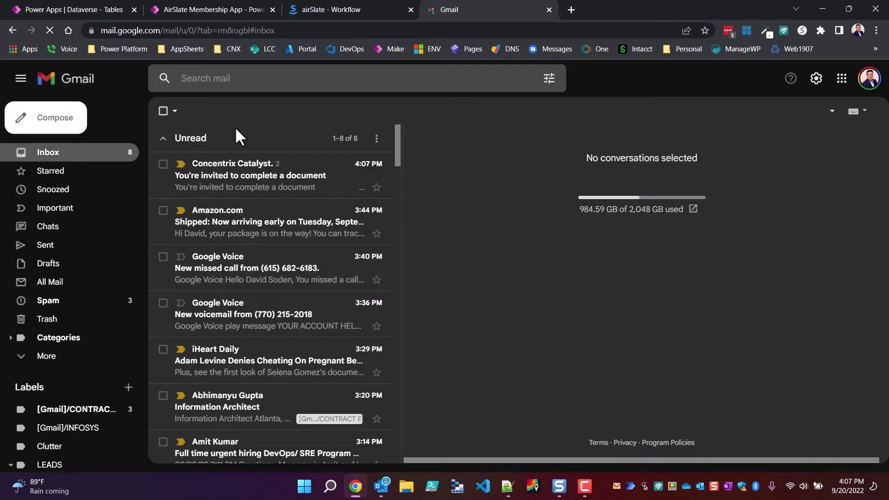
# - Open the newest Concentrix Catalyst invitation email, expand its trimmed content and launch the document to fill out
pyautogui.click(244, 186)
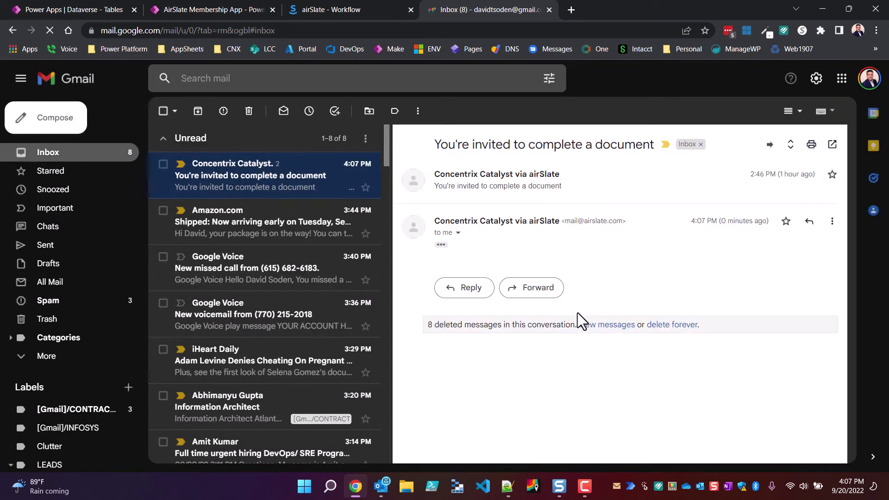
pyautogui.click(442, 245)
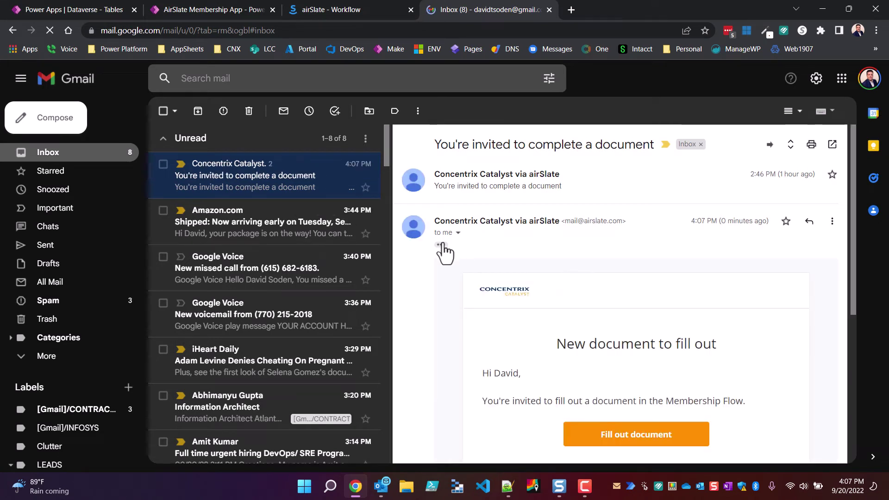
pyautogui.scroll(-2, 570, 357)
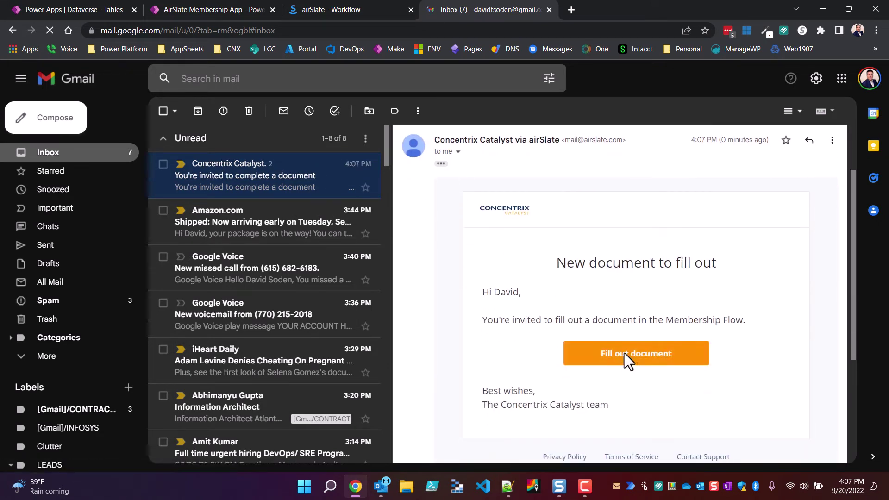
pyautogui.click(625, 354)
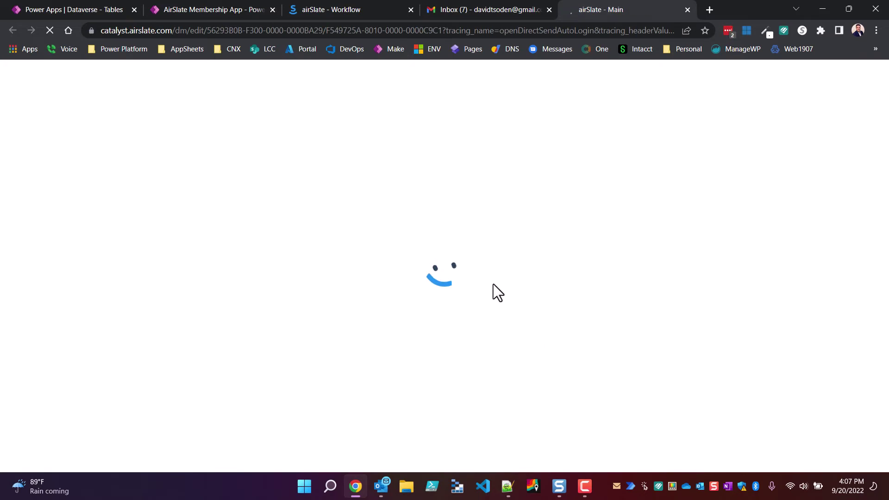
# - Close the airSlate workflow page and the Gmail page, leaving Gmail despite unsaved changes, and keep the document page open
pyautogui.click(411, 10)
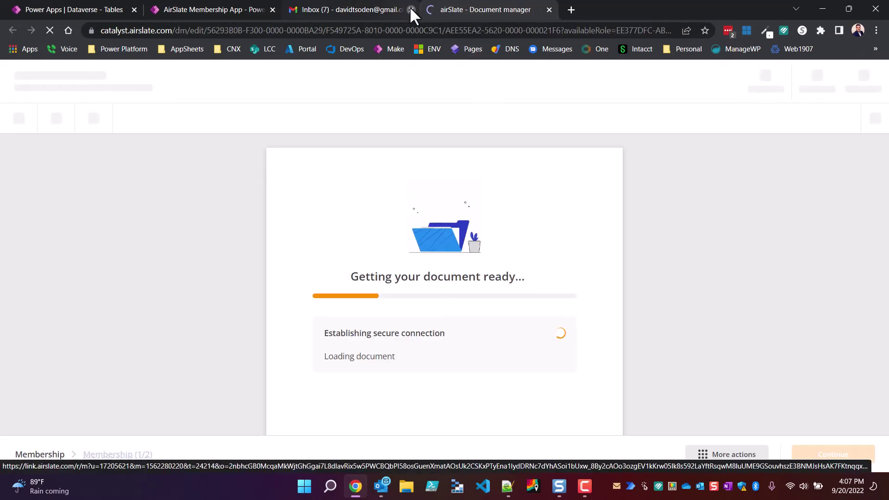
pyautogui.click(410, 7)
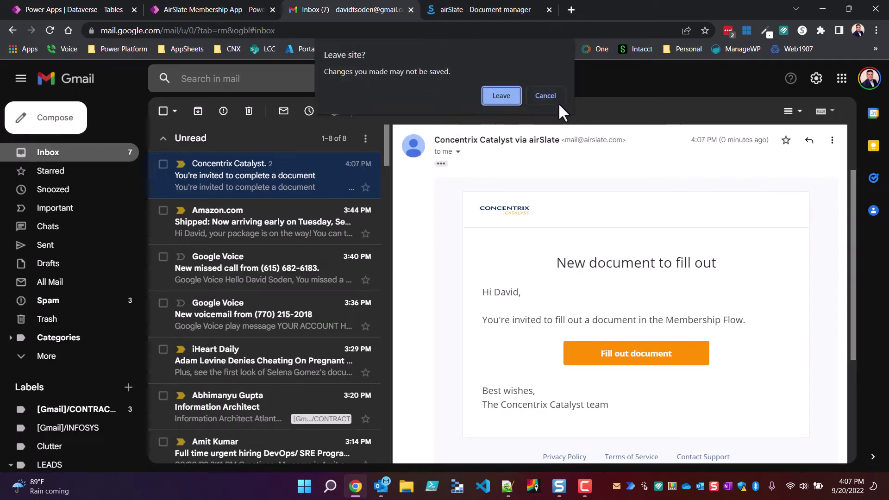
pyautogui.click(512, 95)
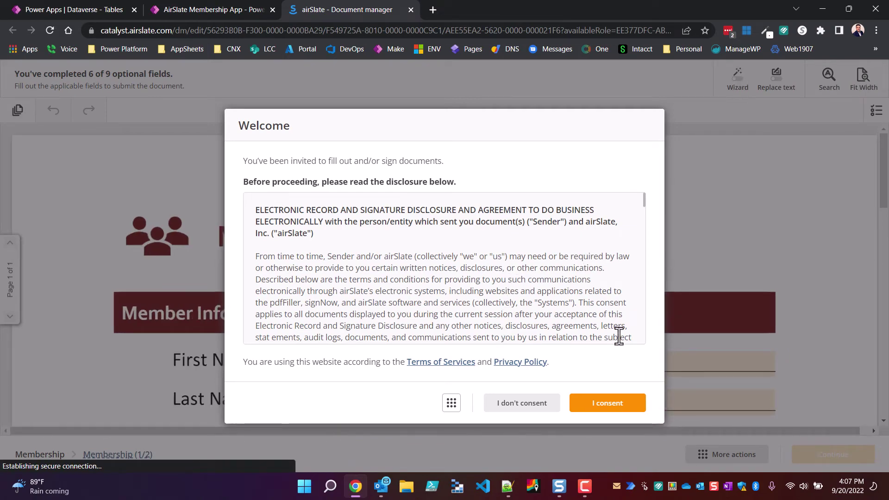
# - Read the electronic record and signature disclosure through to its end and consent to it
pyautogui.scroll(-10, 527, 259)
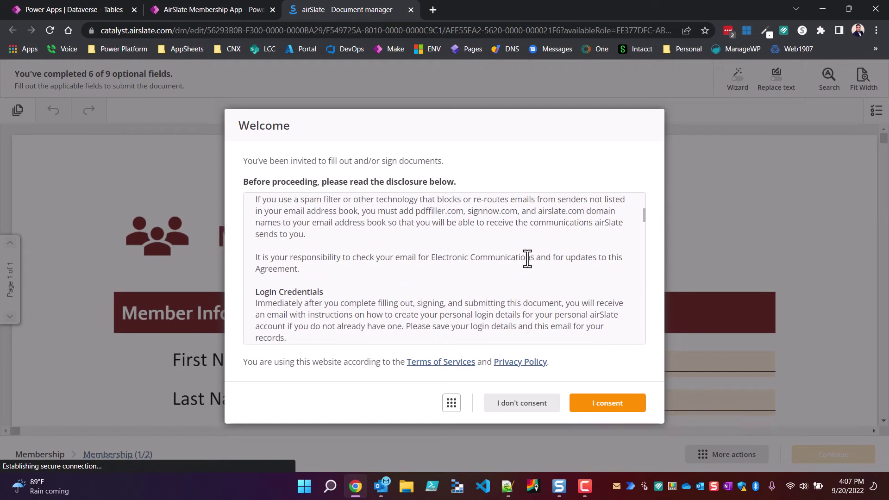
pyautogui.scroll(-10, 527, 258)
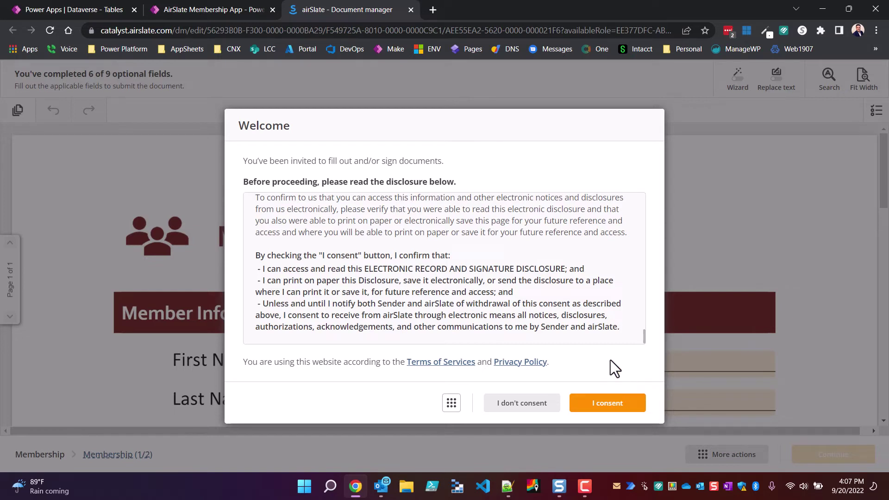
pyautogui.click(618, 408)
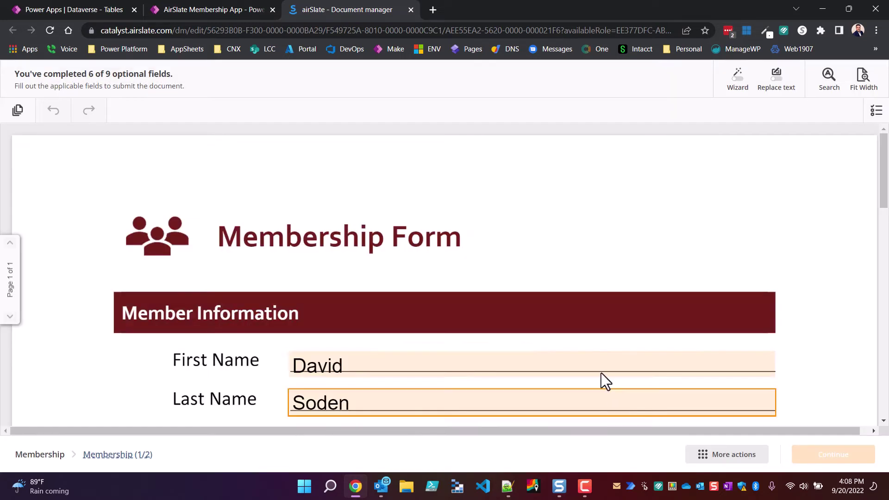
# - Fill in the member's cell phone number, area code first, in the Member Information section of the membership form
pyautogui.scroll(-5, 601, 373)
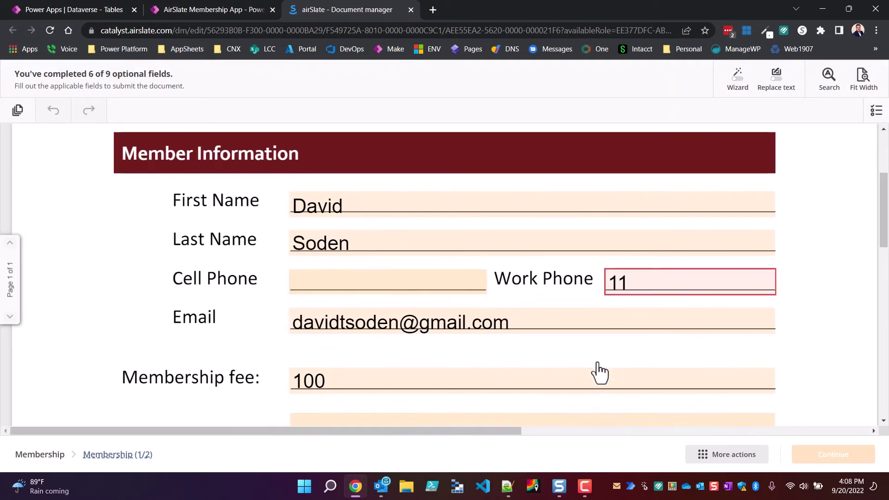
pyautogui.scroll(-1, 600, 372)
pyautogui.scroll(3, 600, 372)
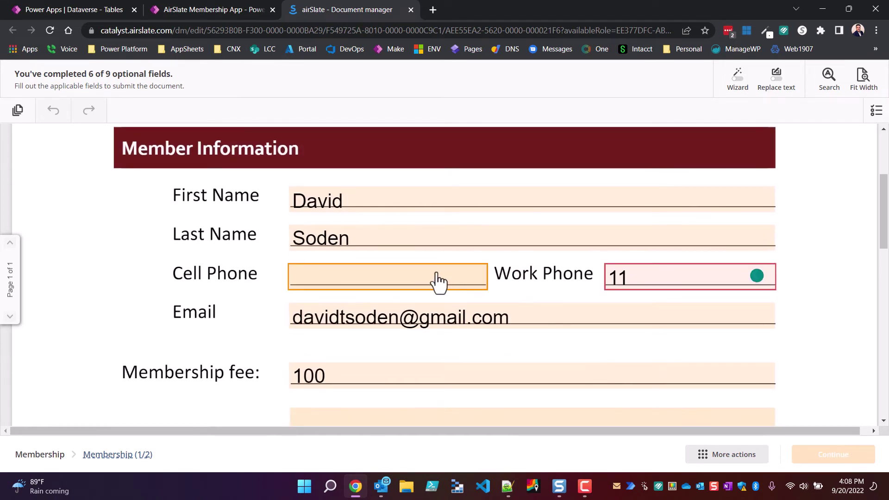
pyautogui.click(416, 292)
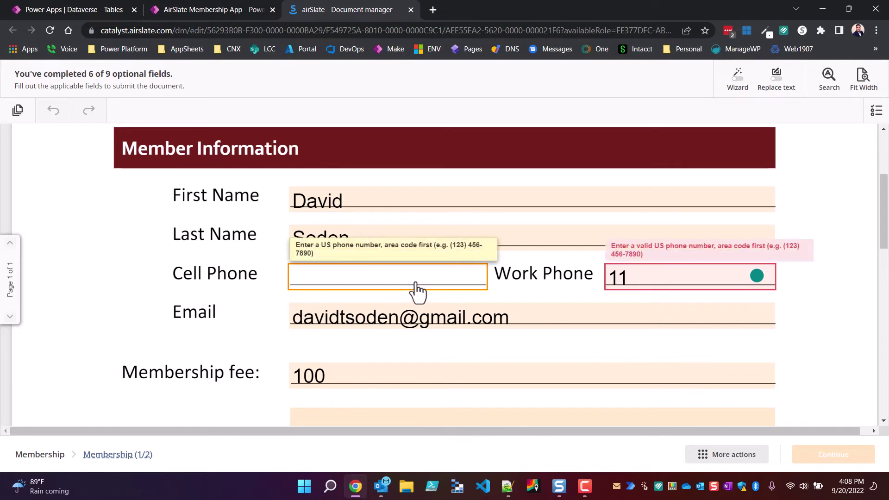
pyautogui.write('5555')
pyautogui.press('BackSpace')
pyautogui.write('-')
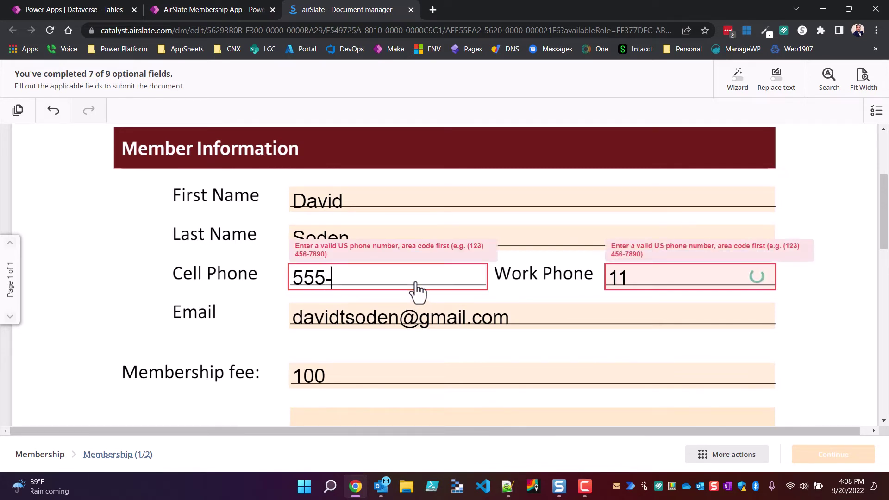
pyautogui.write('666-1212')
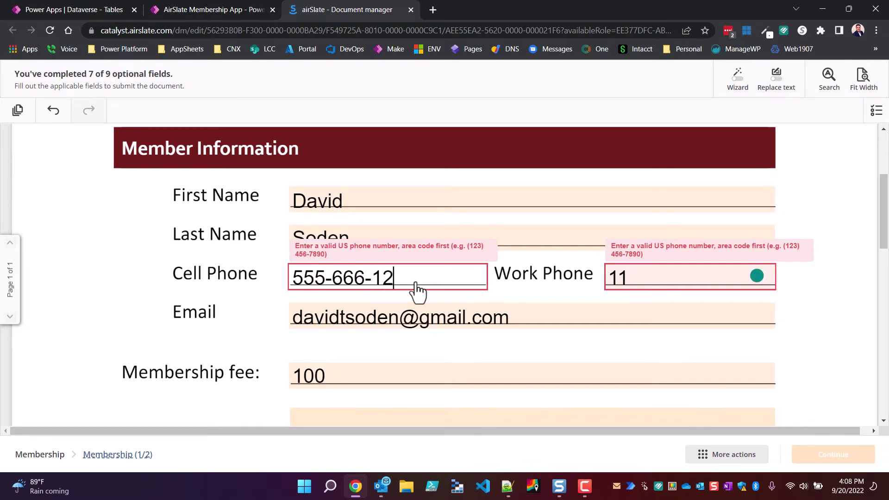
# - Replace the Work Phone entry with a complete US phone number that includes the area code
pyautogui.click(639, 279)
pyautogui.press('BackSpace')
pyautogui.press('BackSpace')
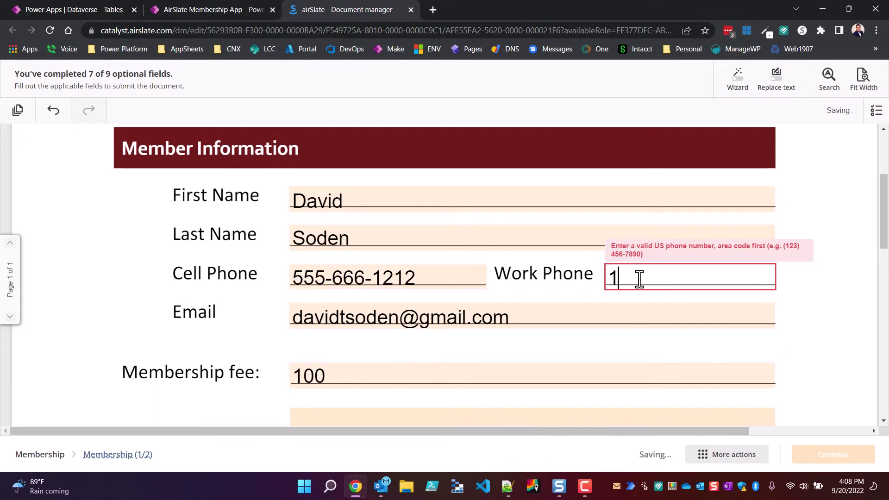
pyautogui.write('5')
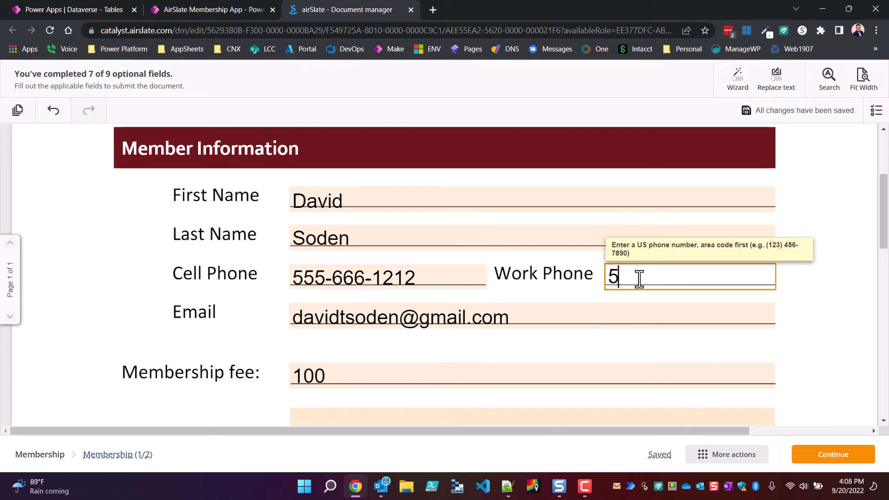
pyautogui.write('55-666-')
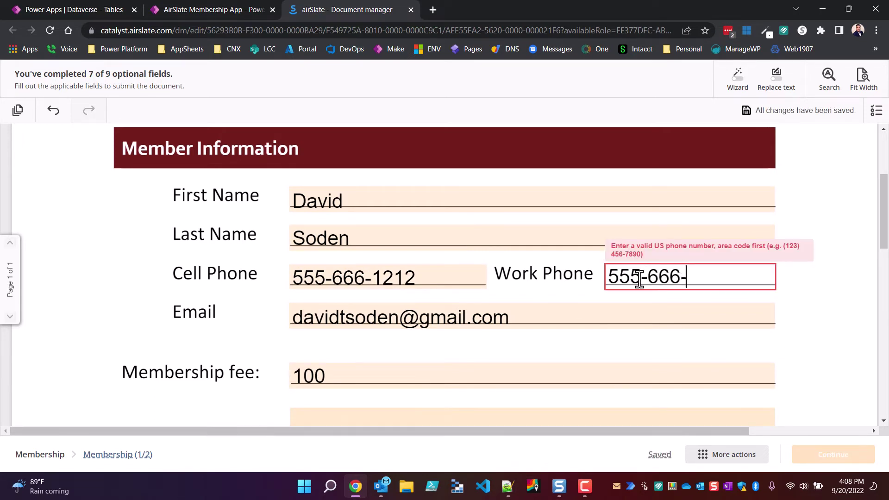
pyautogui.write('1213')
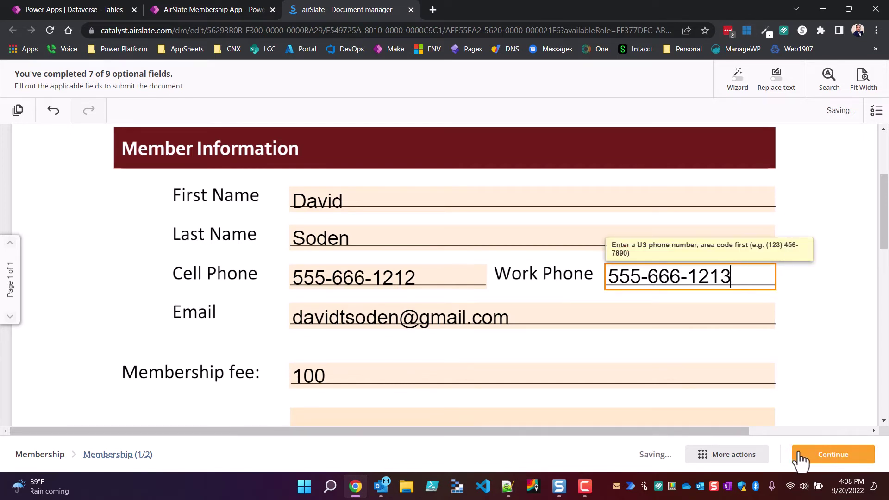
pyautogui.press('BackSpace')
pyautogui.press('BackSpace')
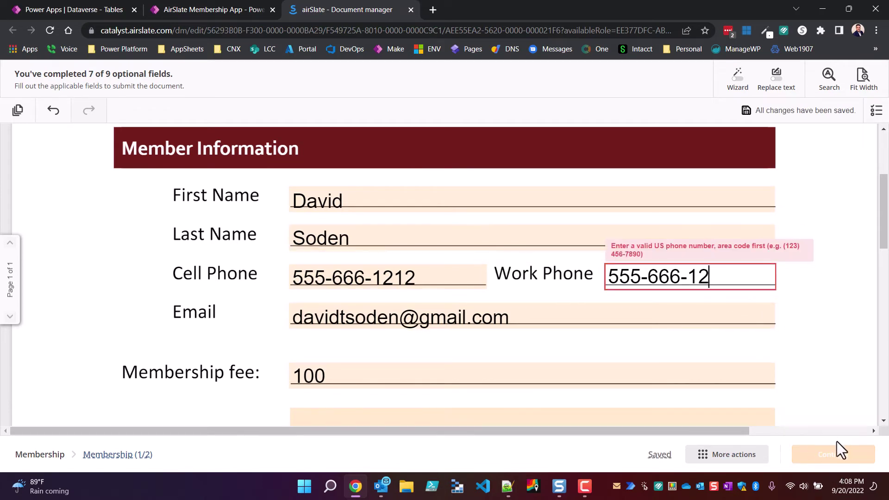
pyautogui.moveTo(837, 441)
pyautogui.write('13')
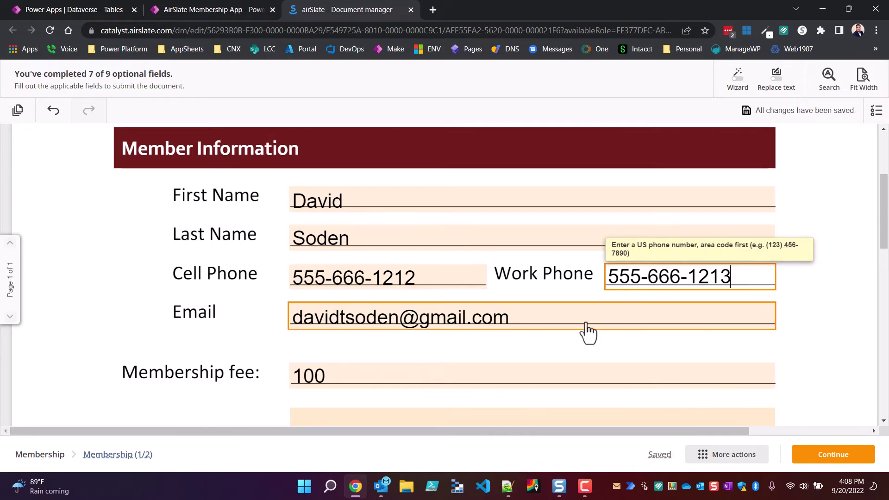
# - Add the document comment "See my comment?" in the large text box below the membership fee
pyautogui.scroll(-2, 566, 332)
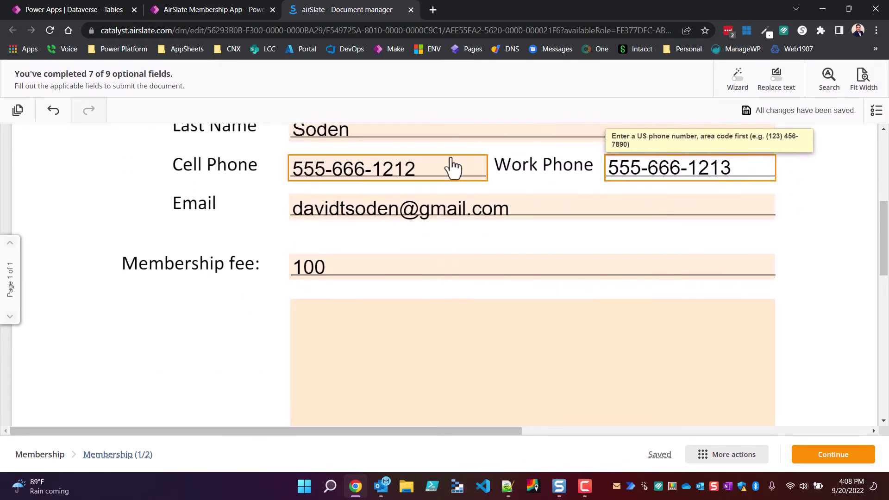
pyautogui.scroll(2, 428, 184)
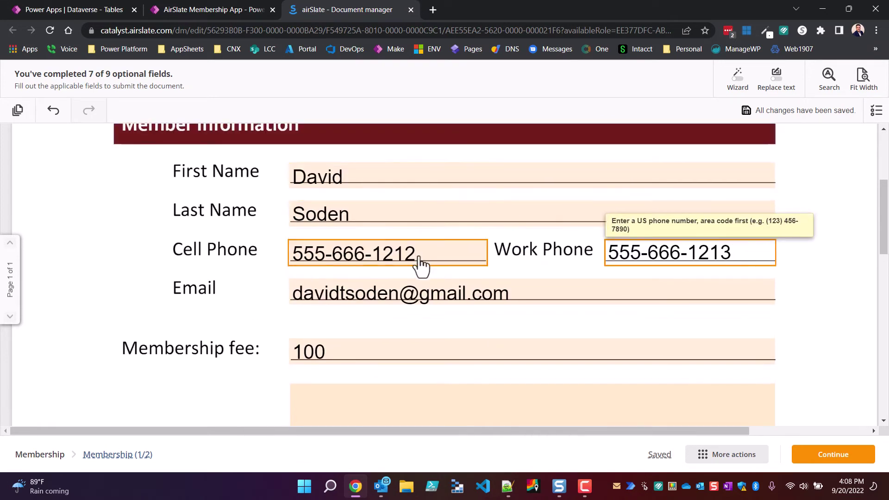
pyautogui.scroll(-3, 437, 294)
pyautogui.scroll(-1, 438, 294)
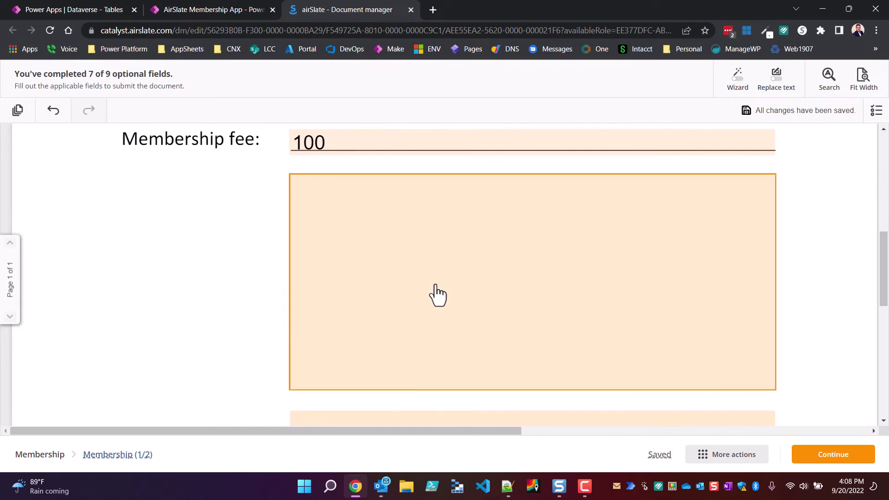
pyautogui.click(442, 272)
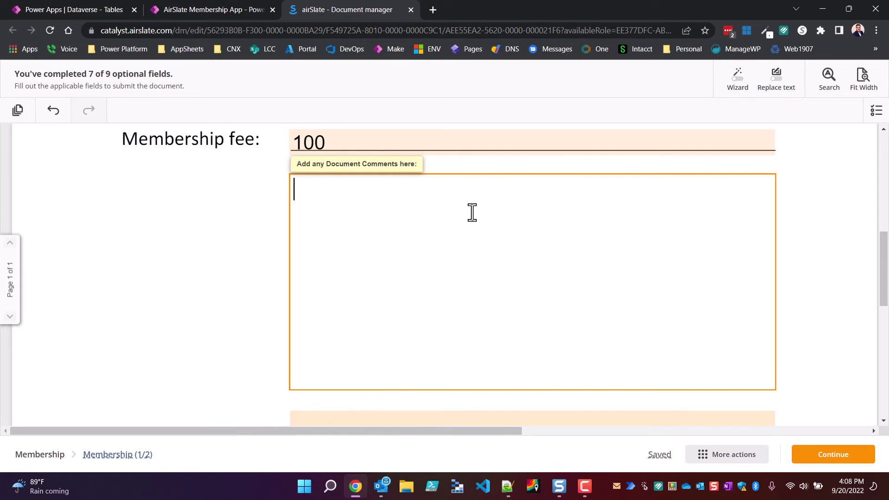
pyautogui.write('See my comment?')
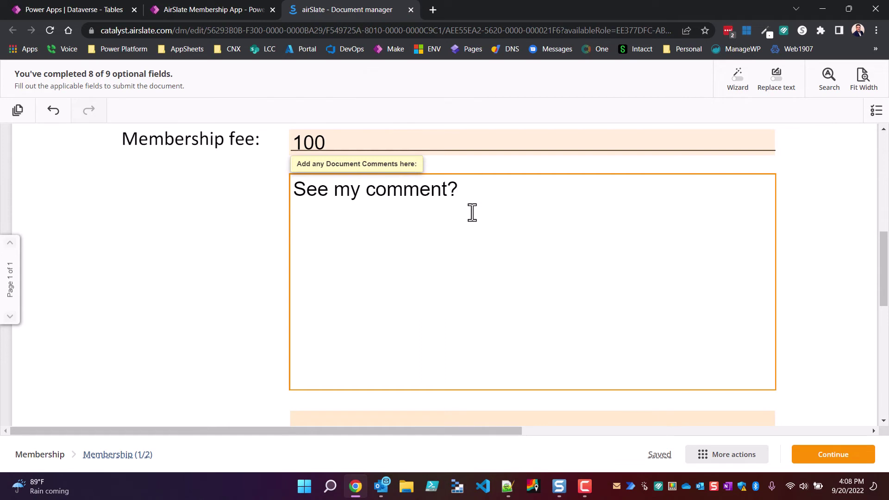
# - Sign the membership form in its signature field and continue to the payment processing form
pyautogui.scroll(1, 760, 294)
pyautogui.scroll(1, 760, 293)
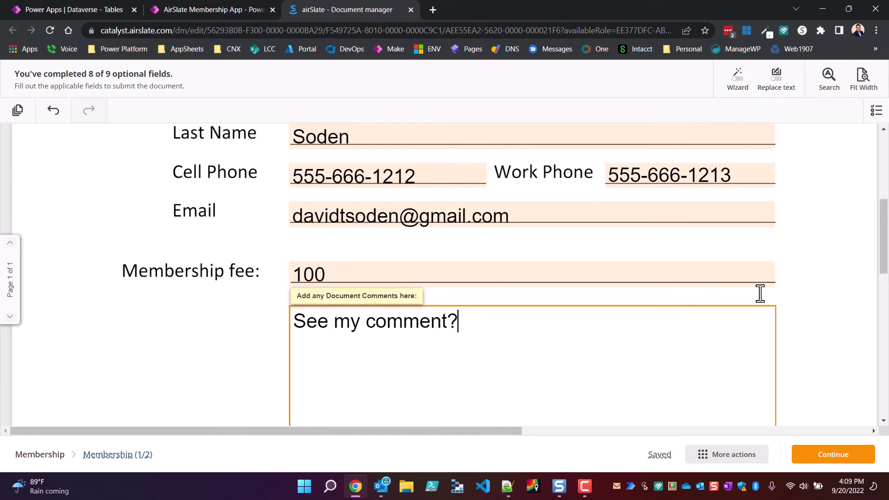
pyautogui.scroll(-7, 706, 236)
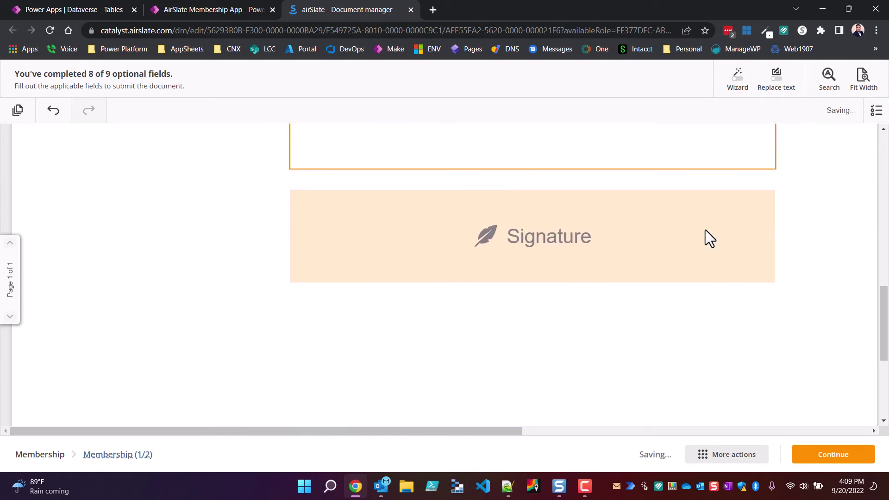
pyautogui.click(557, 250)
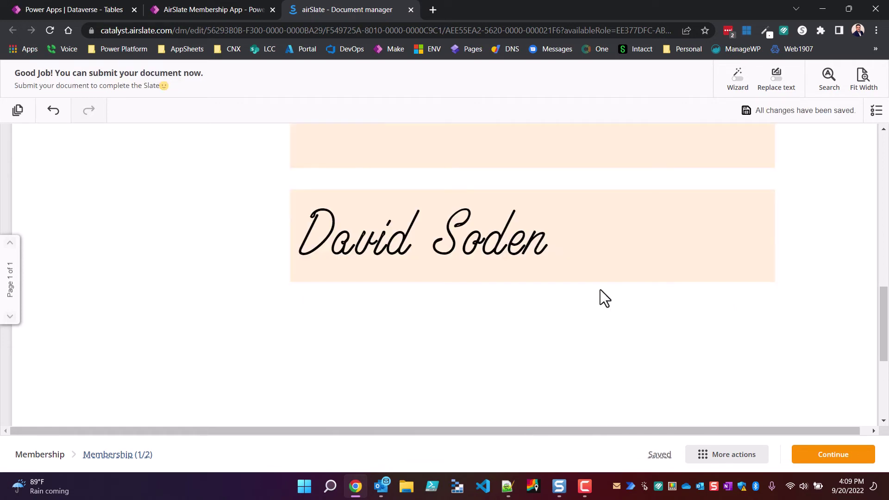
pyautogui.click(831, 457)
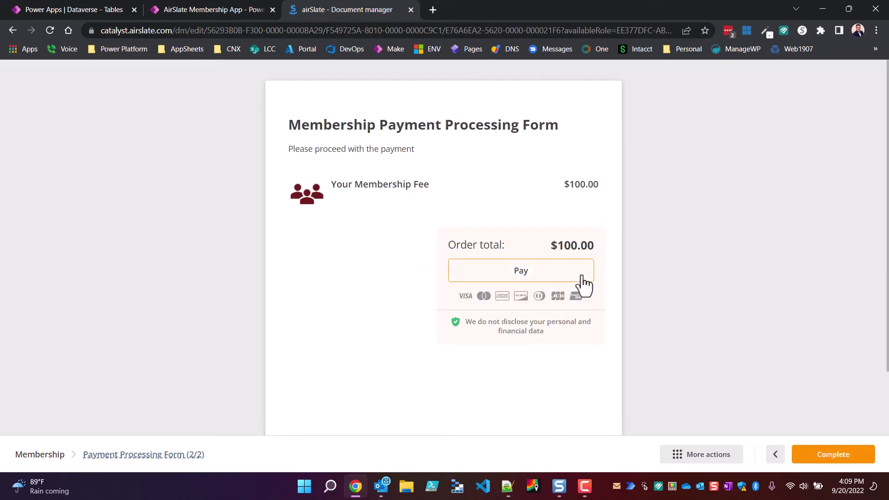
# - Open the card payment details for the membership fee, close them without paying, and complete the document workflow
pyautogui.click(551, 277)
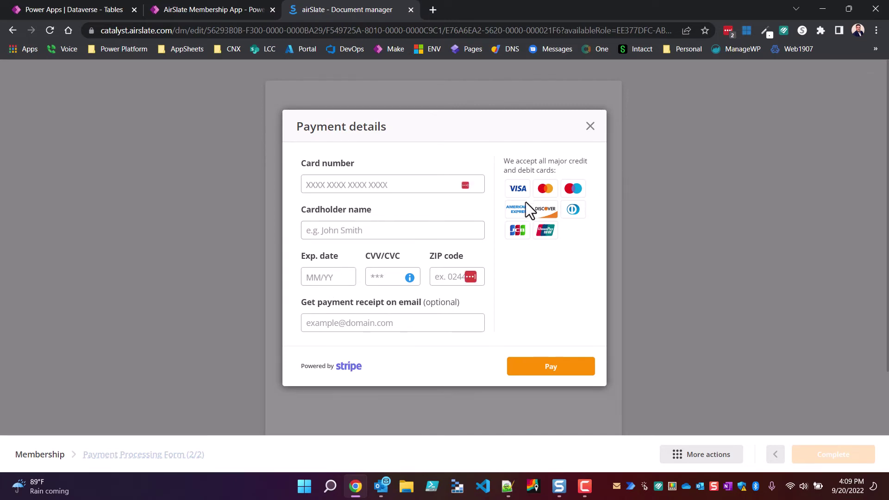
pyautogui.click(590, 126)
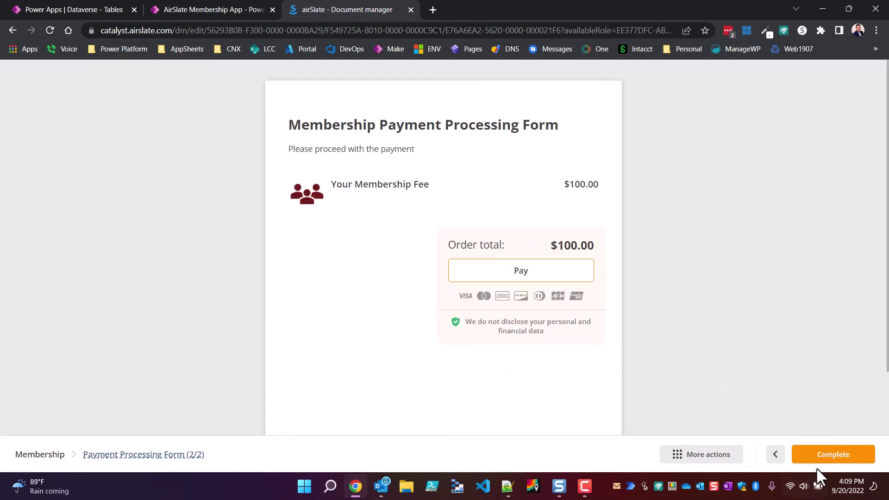
pyautogui.click(828, 460)
pyautogui.click(832, 457)
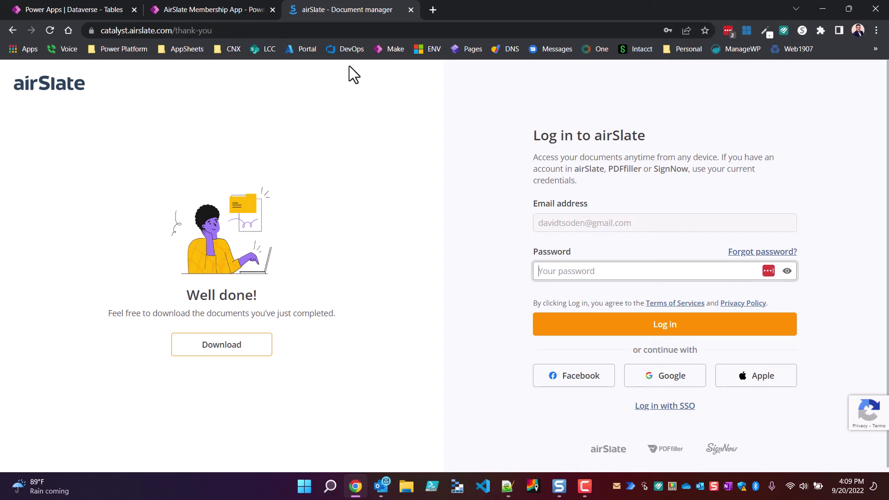
# - Switch to the AirSlate Membership App, go to the request list and open the linked SharePoint folder of the first request
pyautogui.click(238, 13)
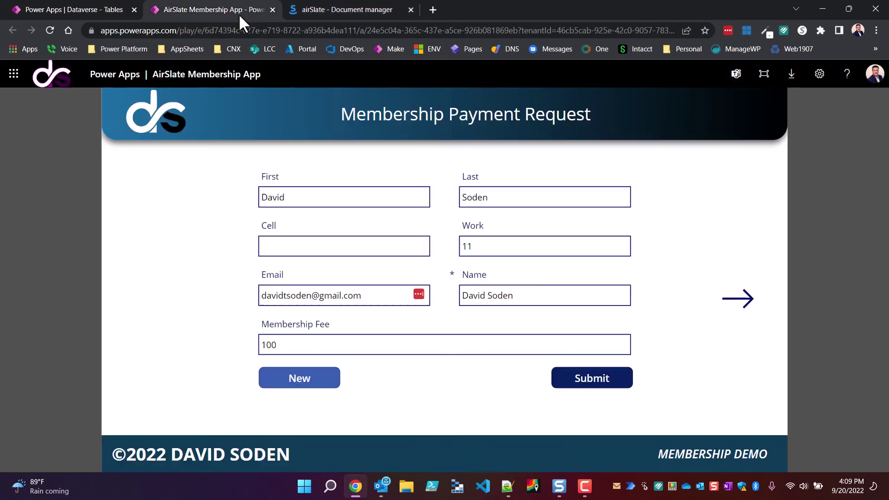
pyautogui.click(750, 299)
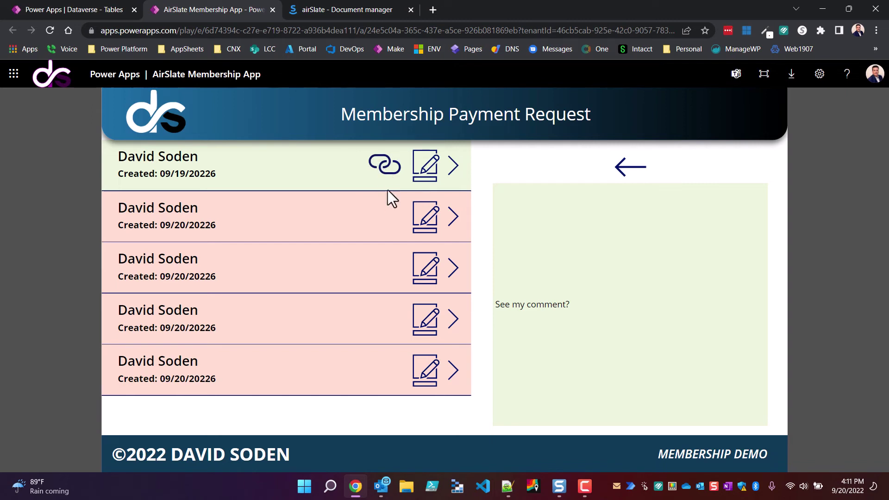
pyautogui.click(380, 167)
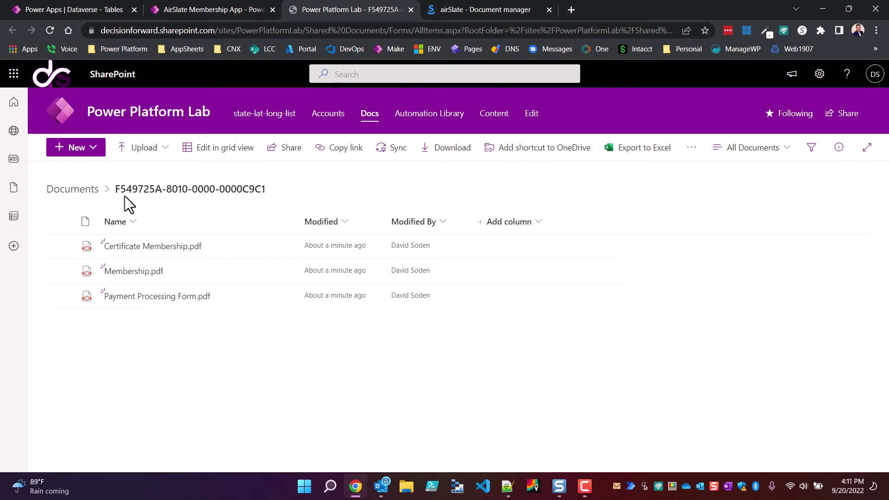
# - View Membership.pdf, inspect its signature and verification stamp up close, and close the SharePoint page
pyautogui.click(137, 271)
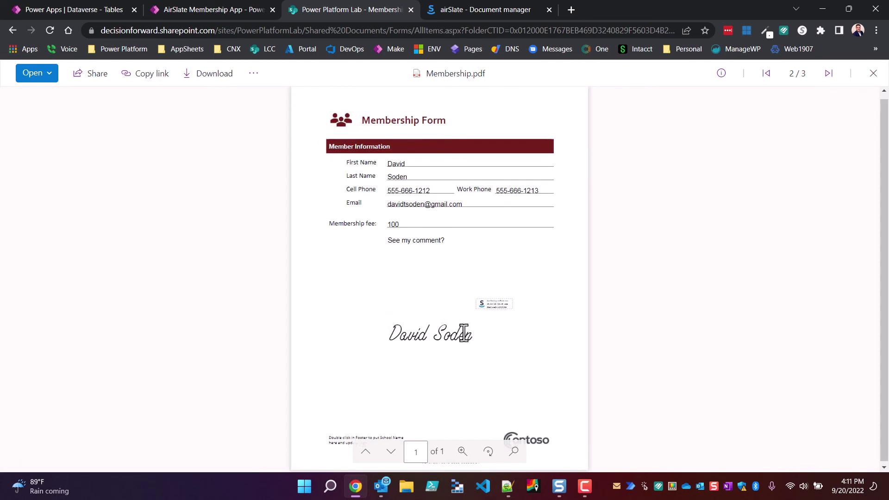
pyautogui.scroll(5, 490, 307)
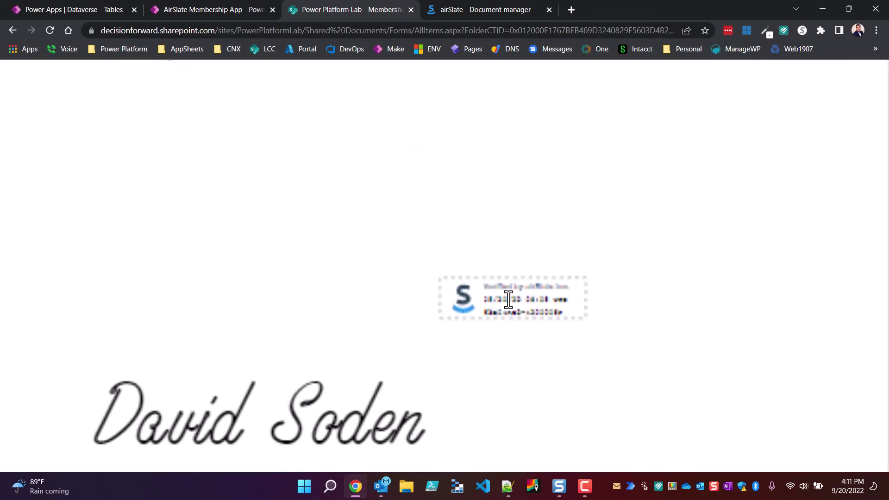
pyautogui.scroll(-5, 508, 300)
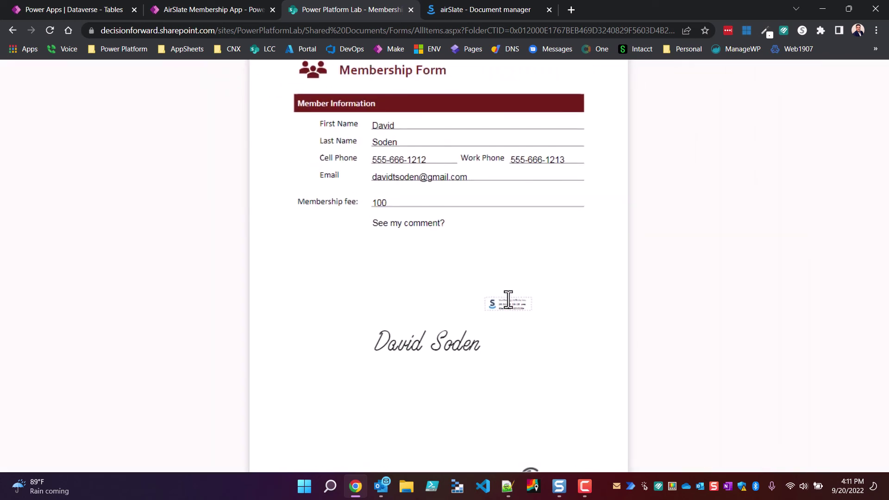
pyautogui.click(411, 9)
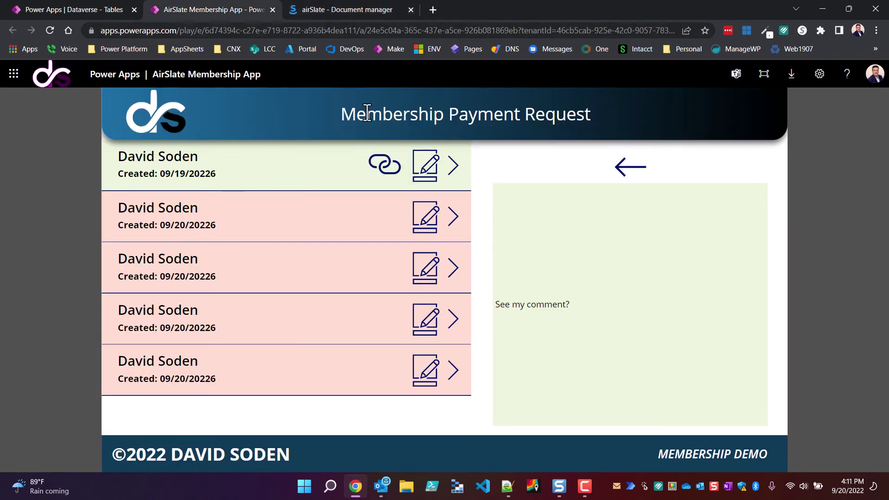
# - Reopen the first request's document folder, review Certificate Membership.pdf and Payment Processing Form.pdf, and close the SharePoint page
pyautogui.click(384, 169)
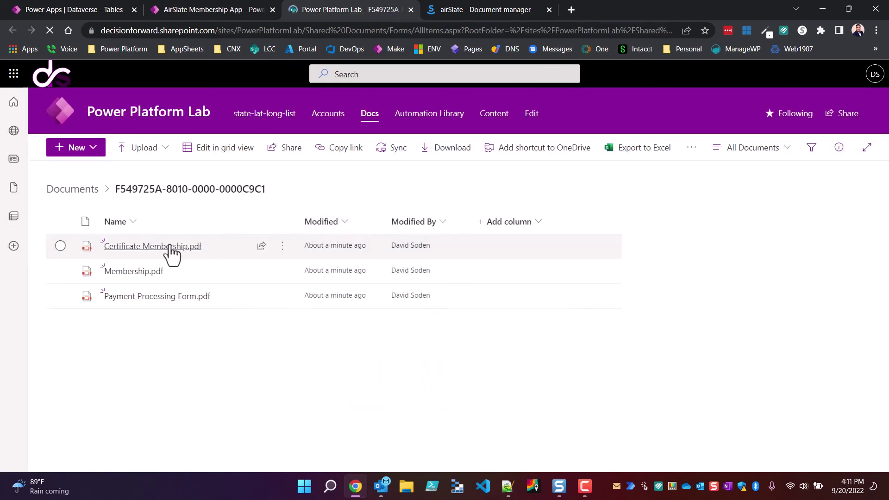
pyautogui.click(170, 247)
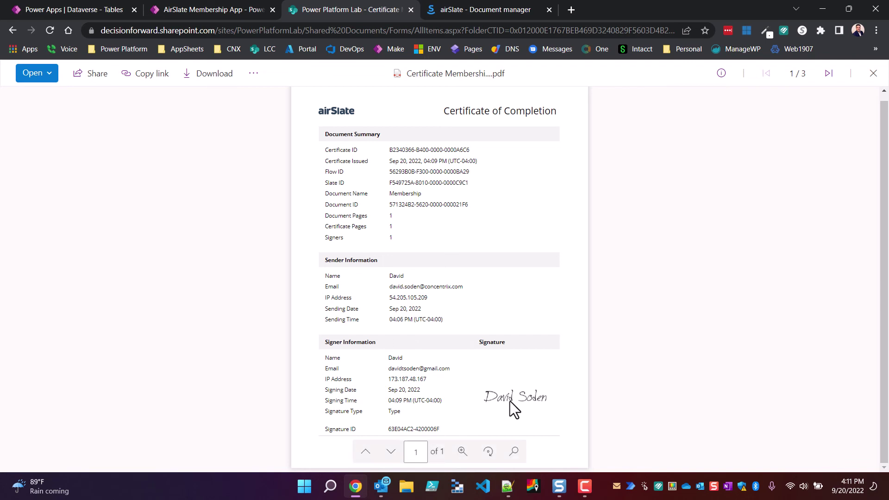
pyautogui.scroll(1, 510, 399)
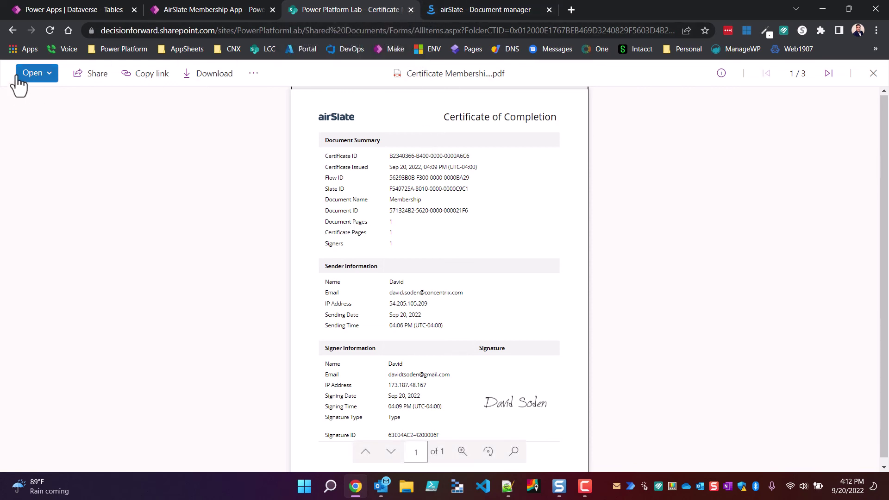
pyautogui.click(17, 30)
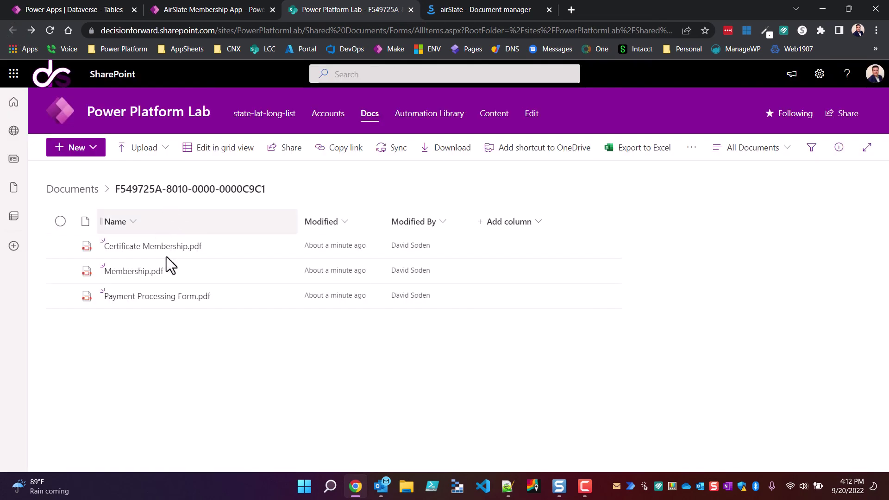
pyautogui.click(160, 298)
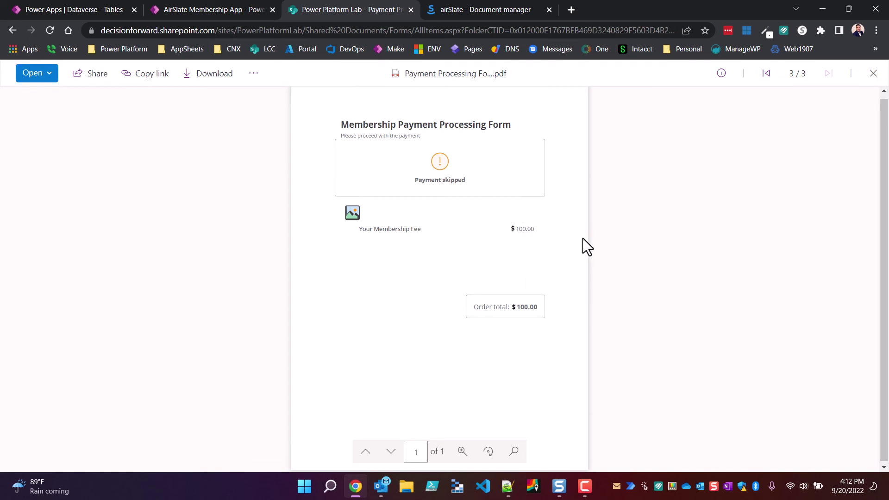
pyautogui.click(410, 10)
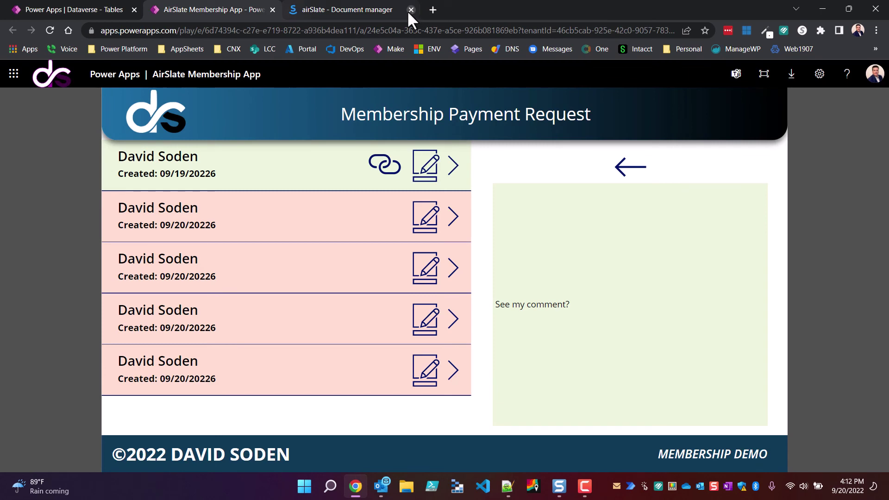
# - Revisit the airSlate completion page and switch to the Membership Demo table in Power Apps
pyautogui.click(315, 9)
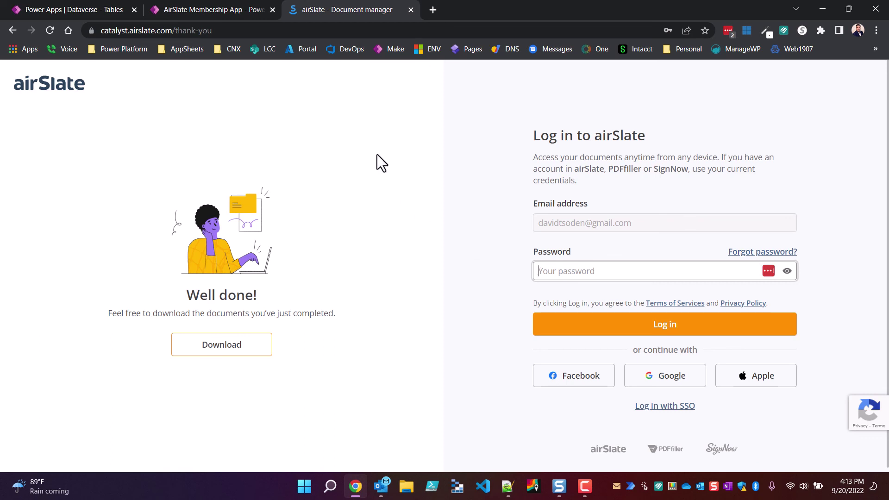
pyautogui.click(85, 8)
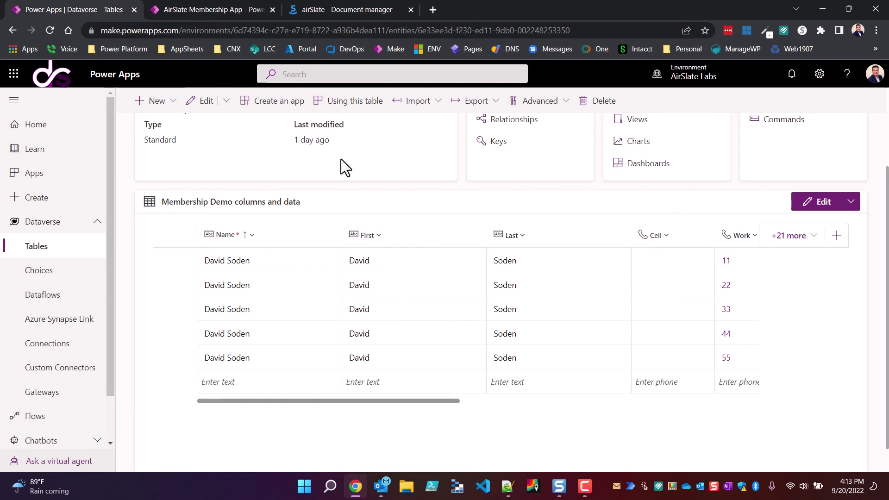